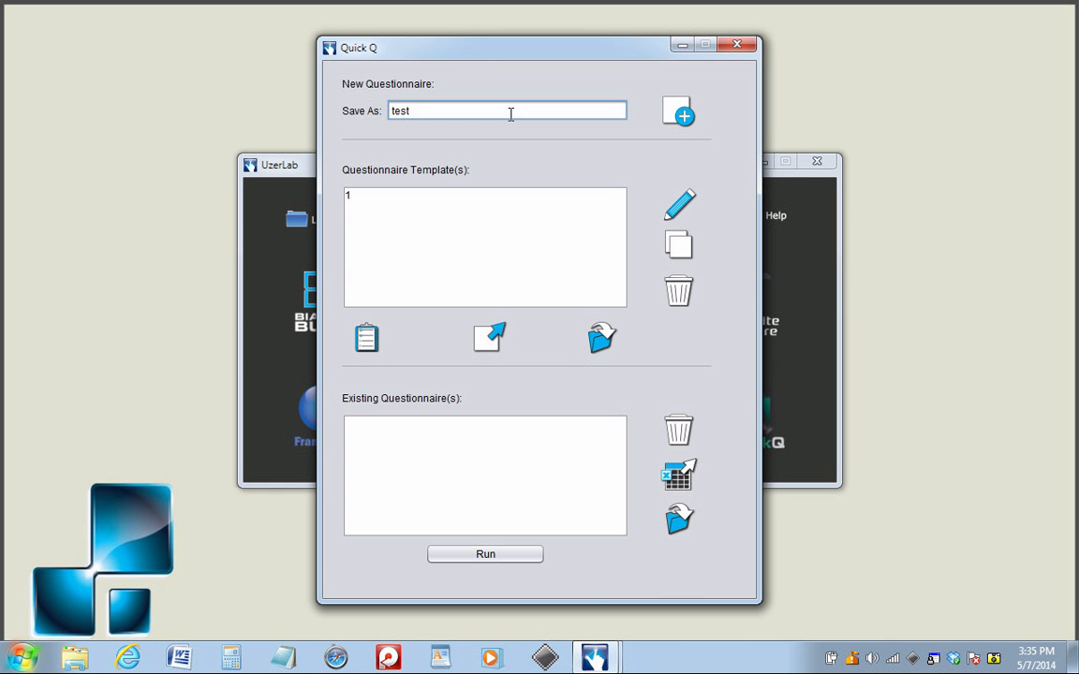
- Create the questionnaire "test" and enter "What is?????" as a Multiple Choice - Single answer (radio) question
{"action": "left_click", "coordinate": [678, 115]}
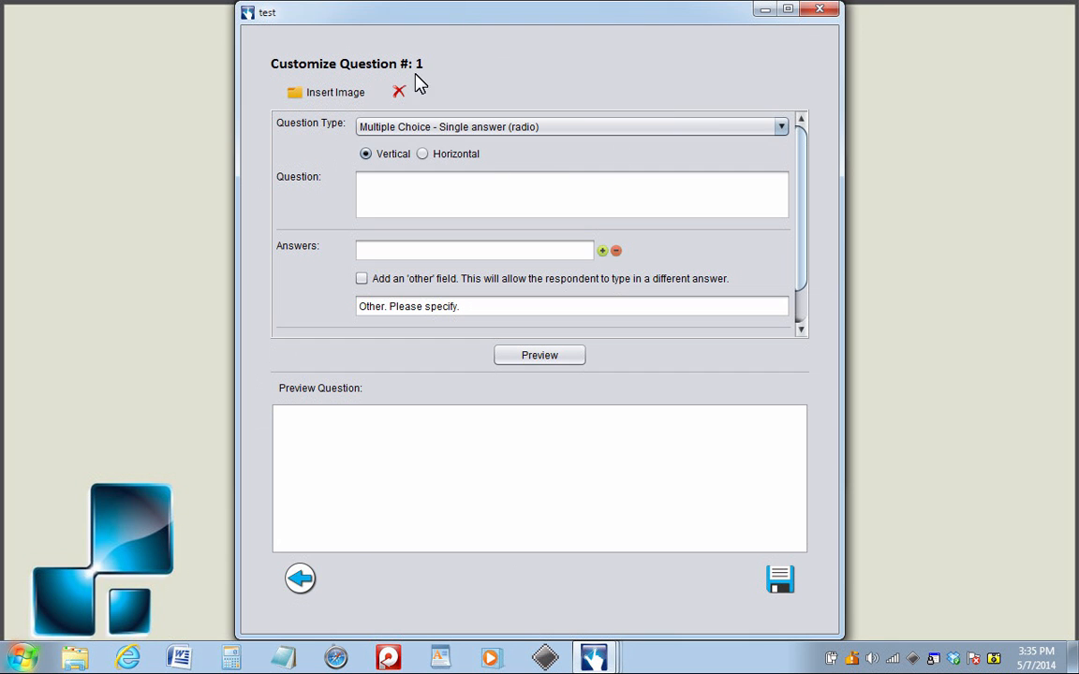
{"action": "left_click", "coordinate": [471, 199]}
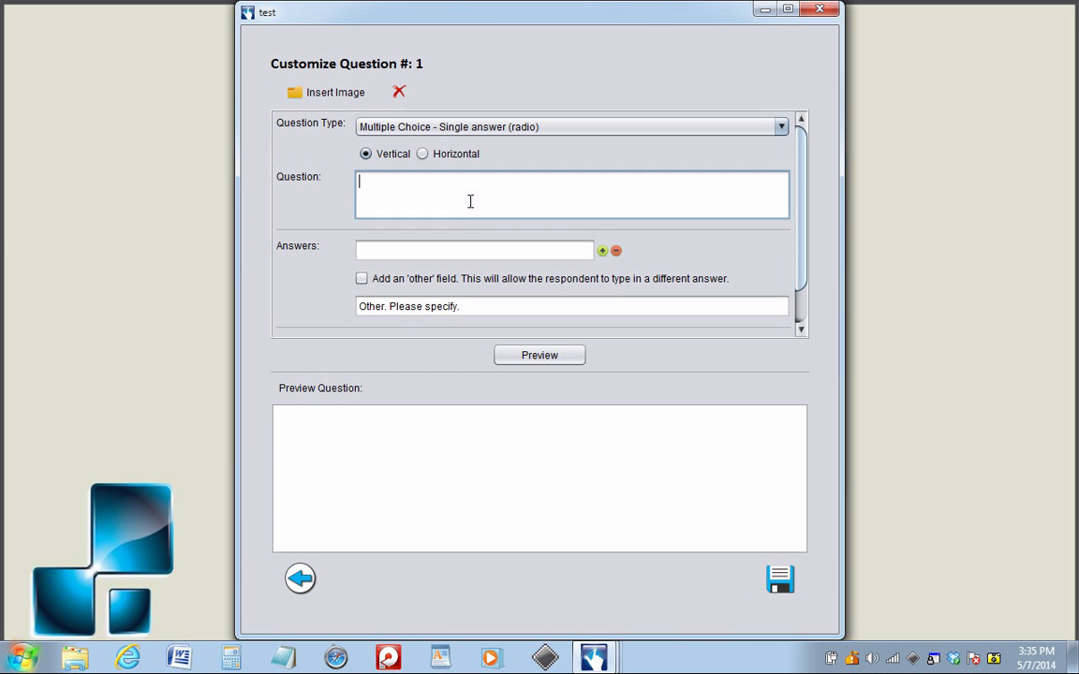
{"action": "left_click", "coordinate": [780, 128]}
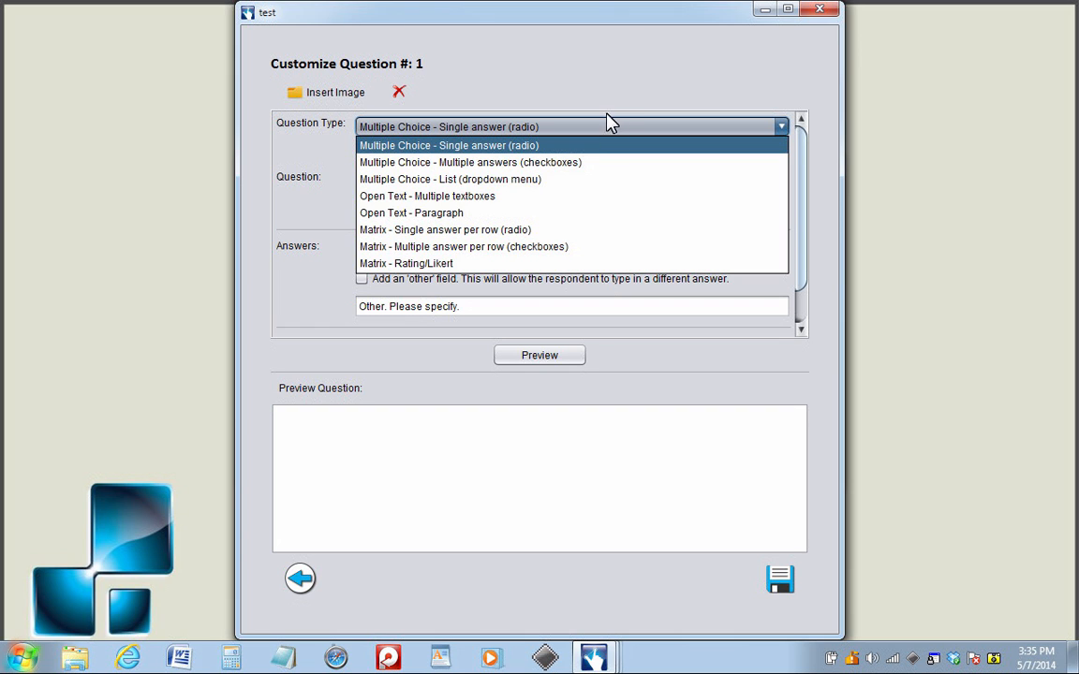
{"action": "left_click", "coordinate": [573, 146]}
{"action": "left_click", "coordinate": [523, 195]}
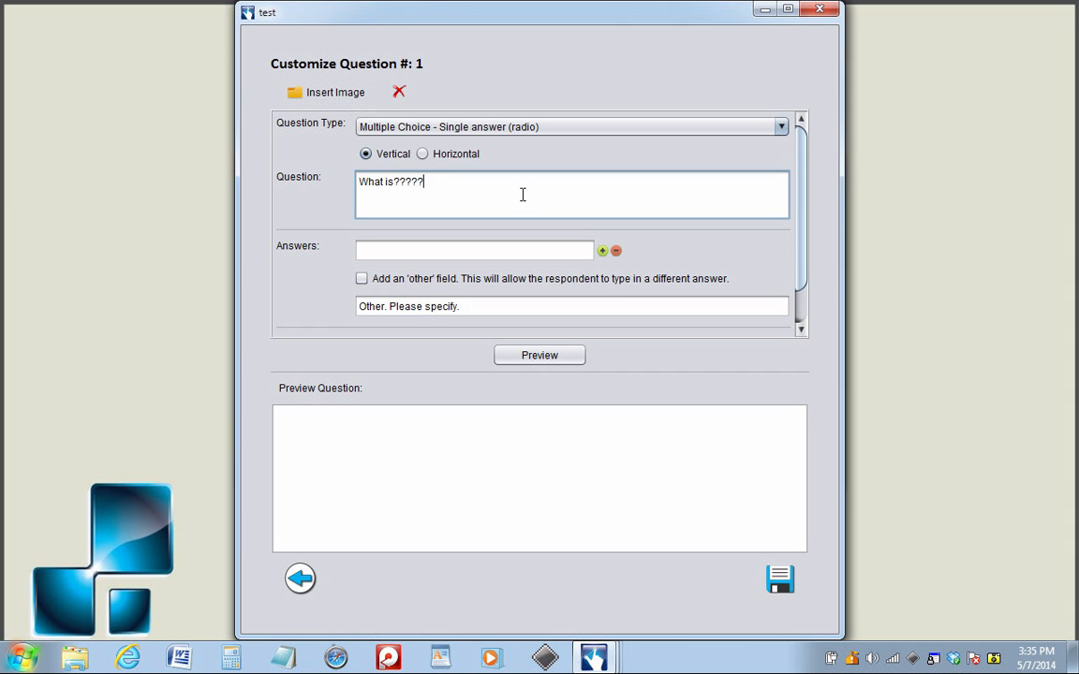
- Add the answers 1, 2 and 3 to the question and preview it
{"action": "left_click", "coordinate": [499, 250]}
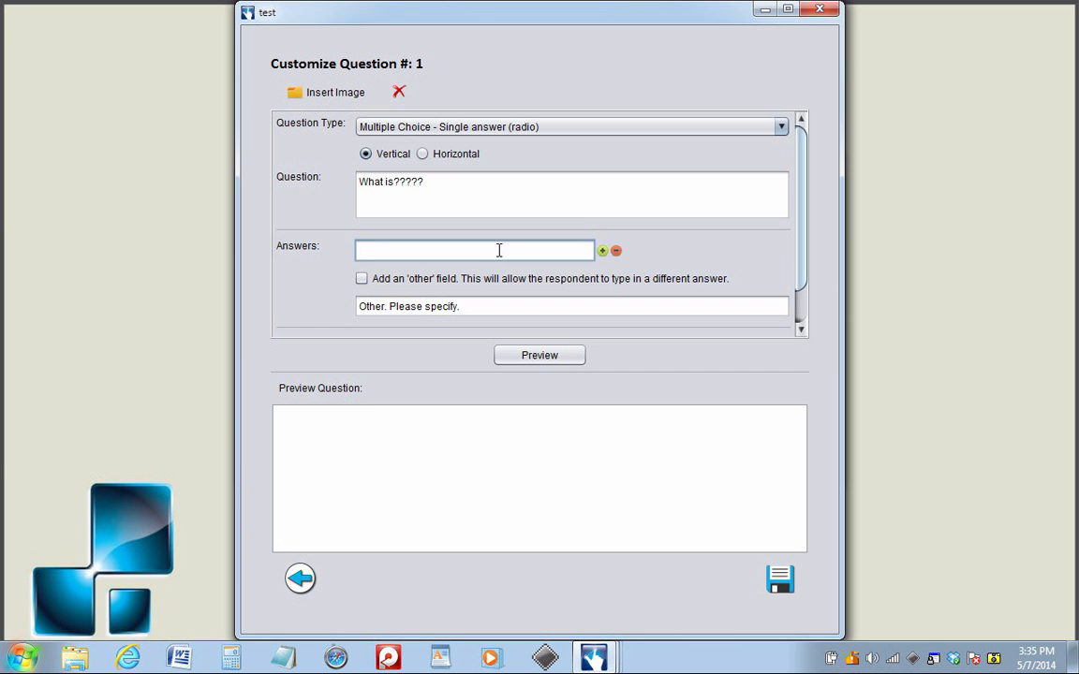
{"action": "left_click", "coordinate": [603, 251]}
{"action": "type", "text": "2"}
{"action": "left_click", "coordinate": [602, 283]}
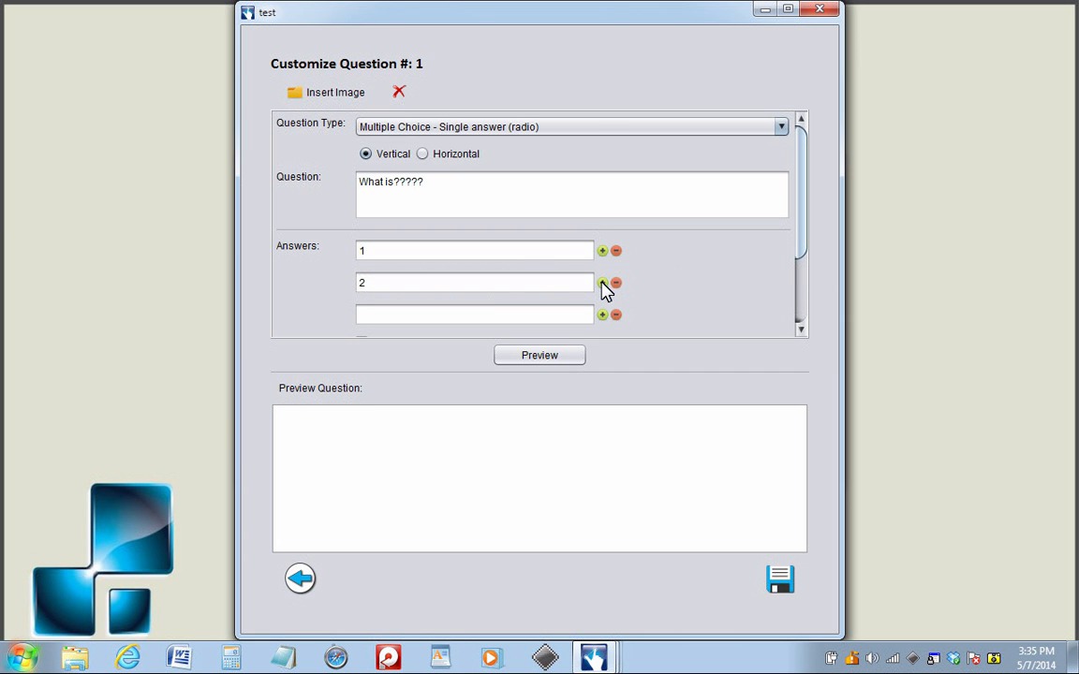
{"action": "left_click", "coordinate": [503, 313]}
{"action": "type", "text": "3"}
{"action": "left_click", "coordinate": [553, 361]}
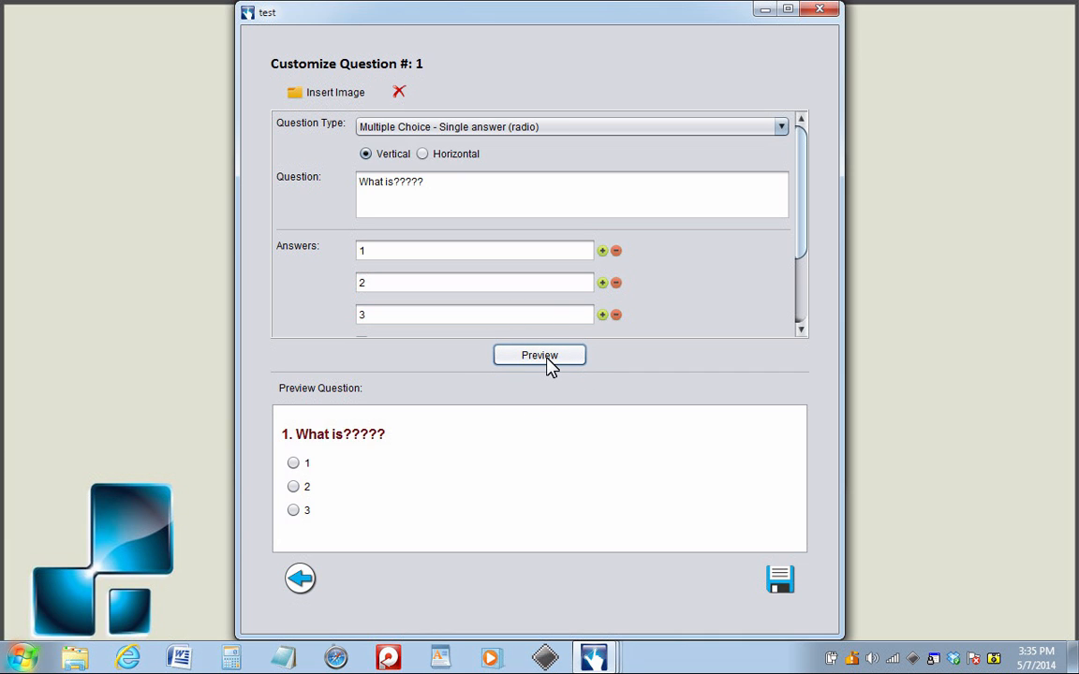
- Insert the image playstation.png from the Desktop into the question and refresh the preview
{"action": "left_click", "coordinate": [344, 97]}
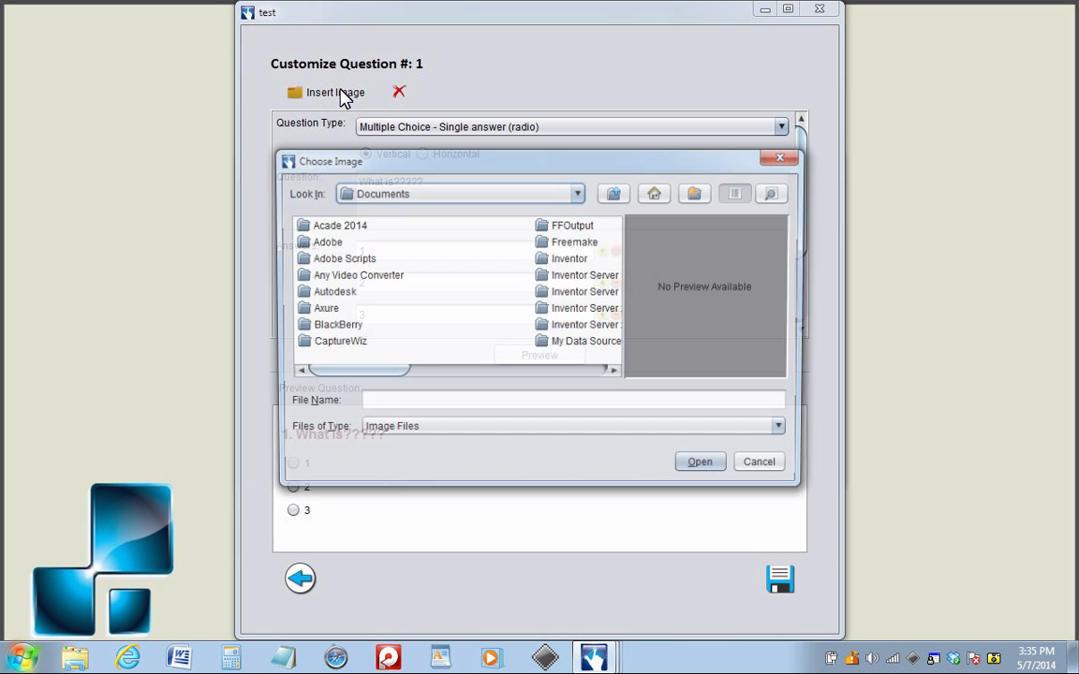
{"action": "left_click", "coordinate": [649, 200]}
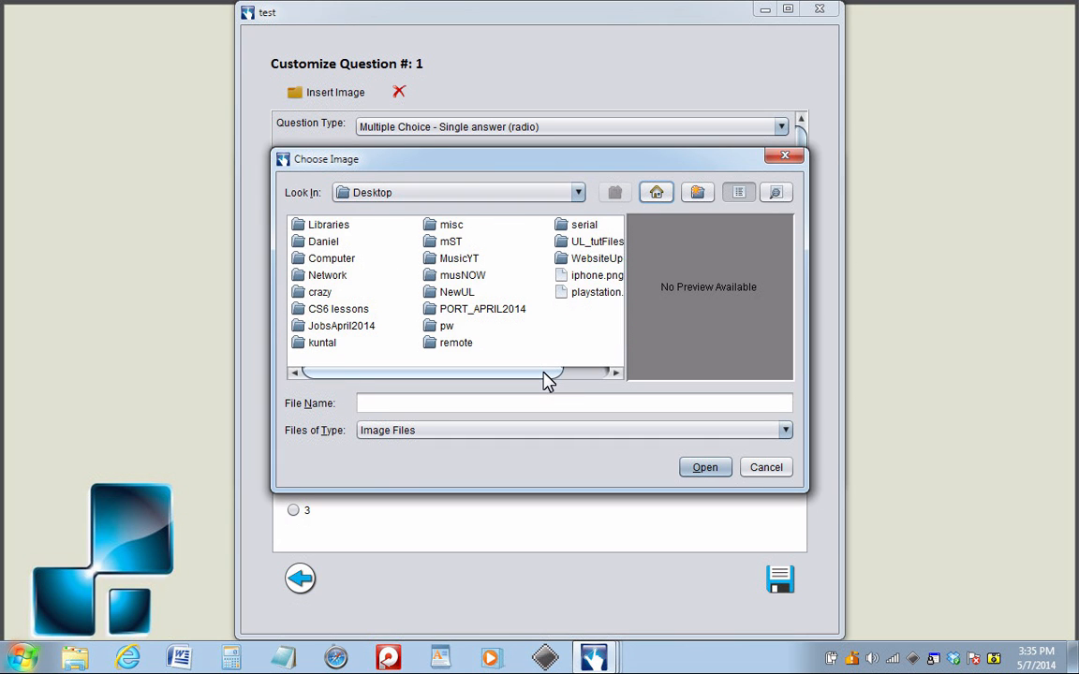
{"action": "left_click_drag", "start_coordinate": [548, 373], "coordinate": [595, 371]}
{"action": "left_click", "coordinate": [548, 292]}
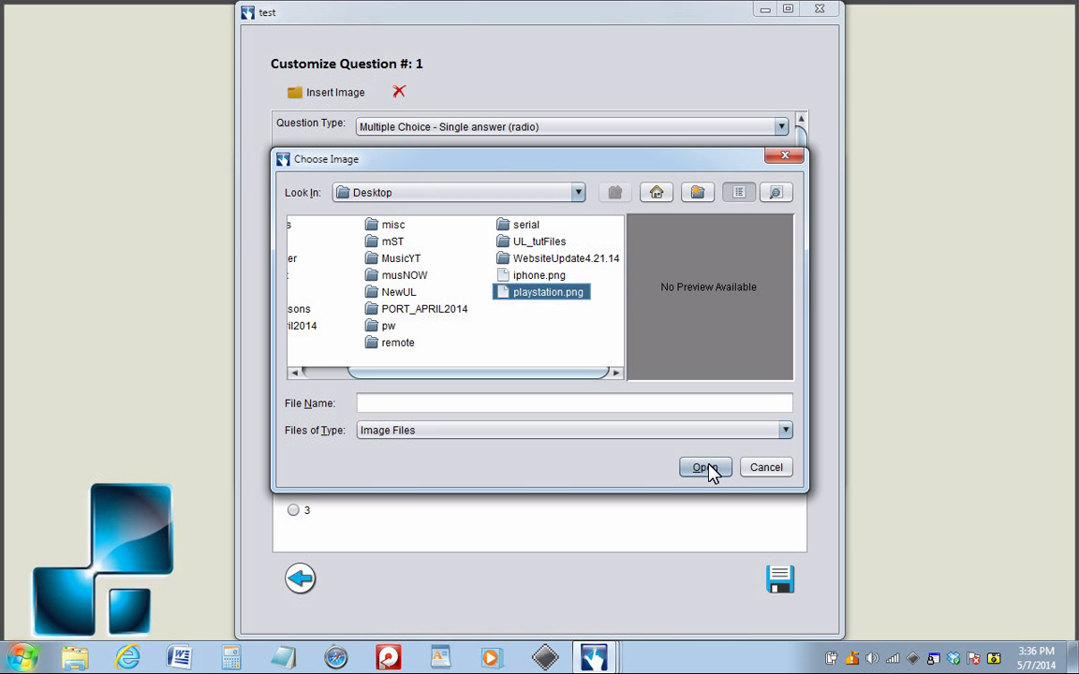
{"action": "double_click", "coordinate": [551, 296]}
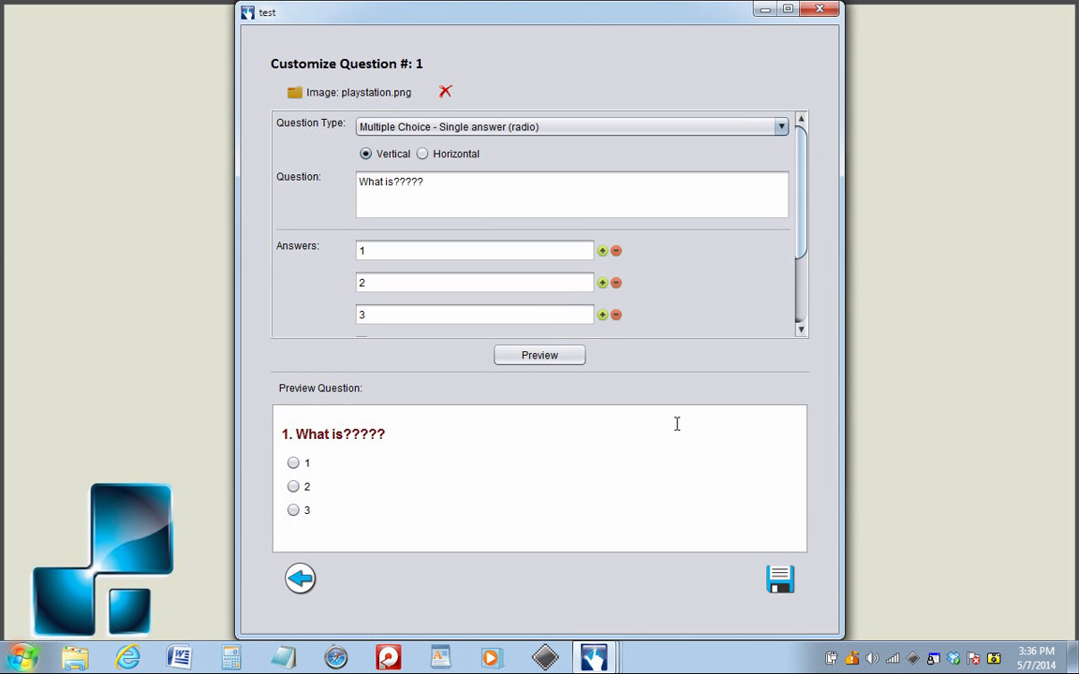
{"action": "left_click", "coordinate": [551, 356]}
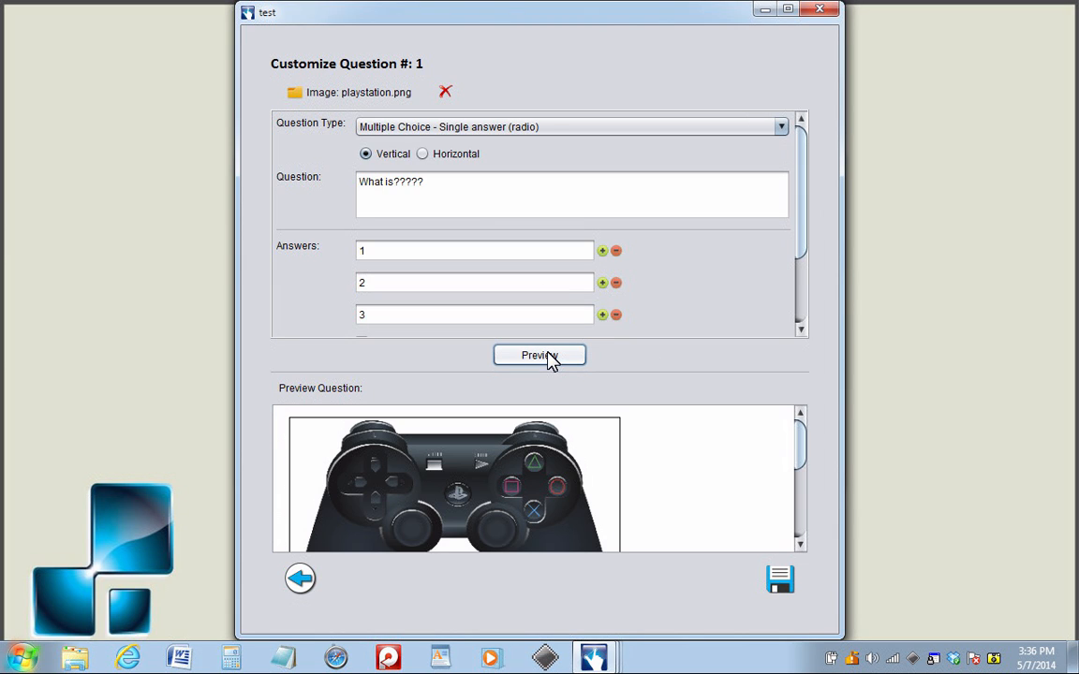
- Shrink the controller image in the question preview by its corner so it fits the preview area, and save the question
{"action": "left_click_drag", "start_coordinate": [803, 453], "coordinate": [798, 498]}
{"action": "scroll", "coordinate": [799, 503], "scroll_direction": "up", "scroll_amount": 3}
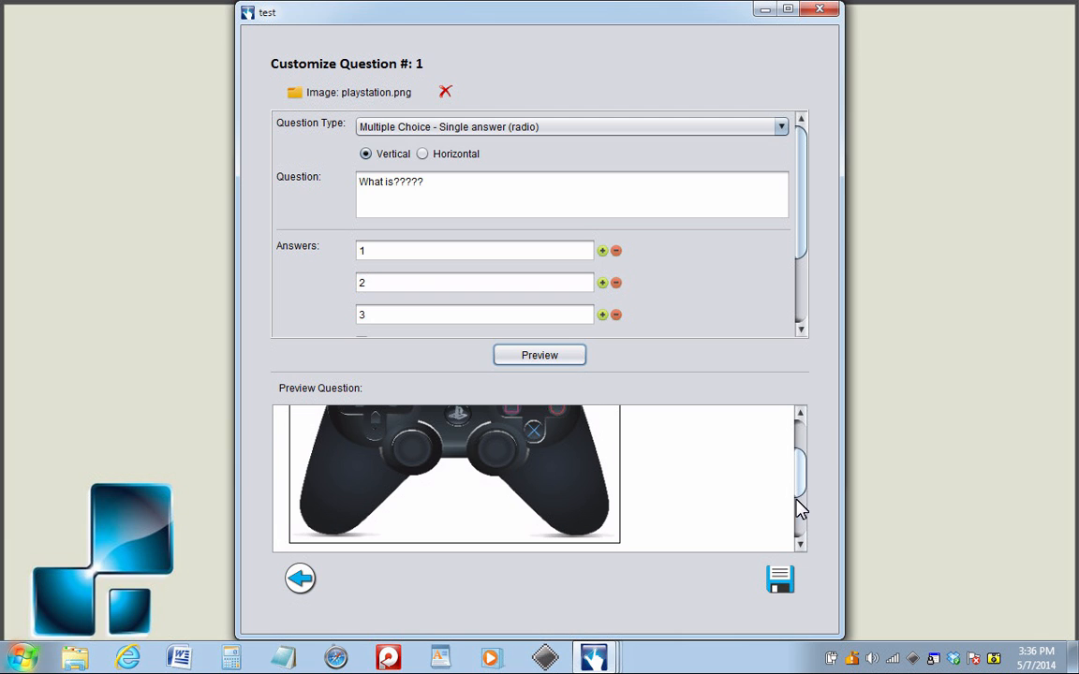
{"action": "left_click", "coordinate": [539, 503]}
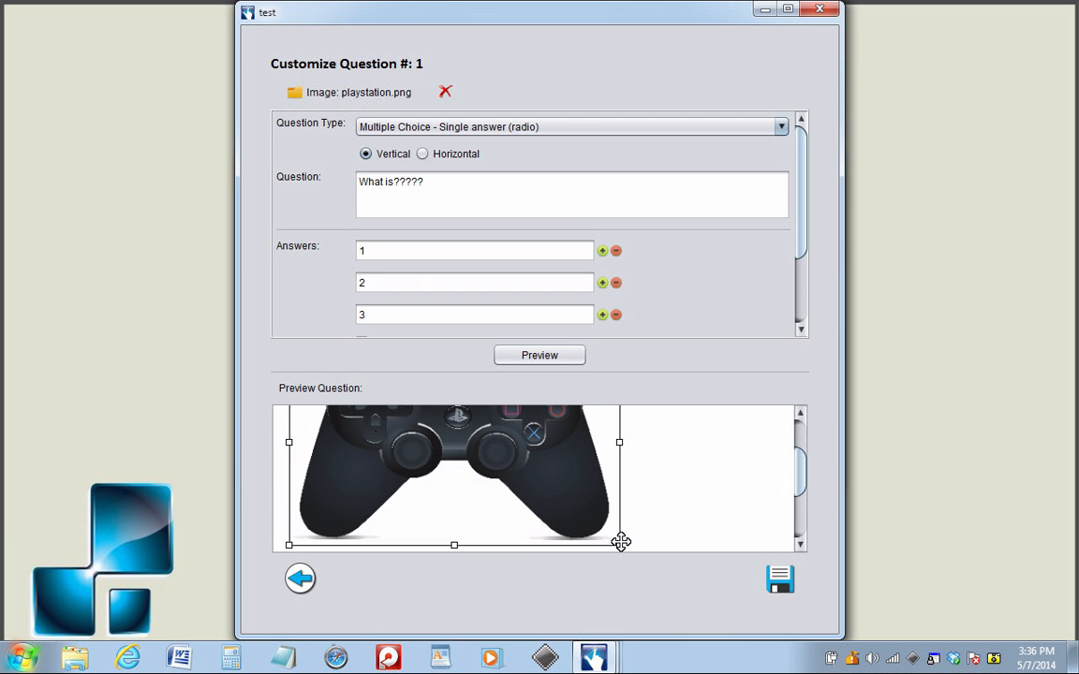
{"action": "left_click_drag", "start_coordinate": [618, 541], "coordinate": [546, 471]}
{"action": "left_click_drag", "start_coordinate": [800, 492], "coordinate": [803, 463]}
{"action": "mouse_move", "coordinate": [537, 533]}
{"action": "left_mouse_down"}
{"action": "mouse_move", "coordinate": [516, 520]}
{"action": "mouse_move", "coordinate": [560, 535]}
{"action": "mouse_move", "coordinate": [508, 515]}
{"action": "mouse_move", "coordinate": [522, 534]}
{"action": "left_mouse_up"}
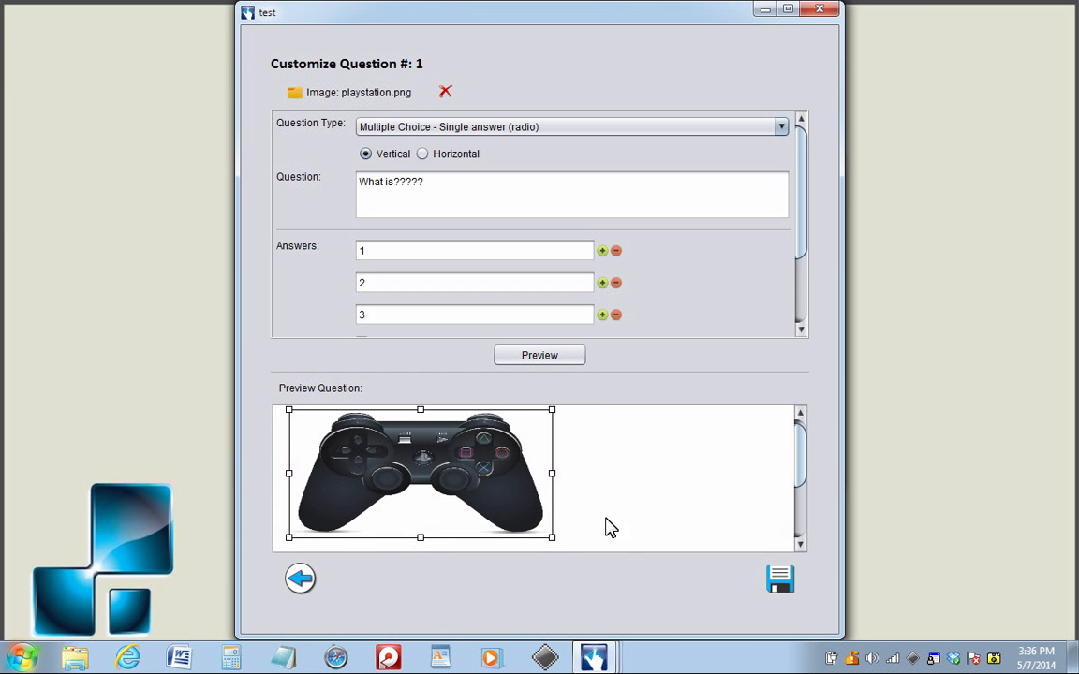
{"action": "left_click_drag", "start_coordinate": [804, 465], "coordinate": [803, 518]}
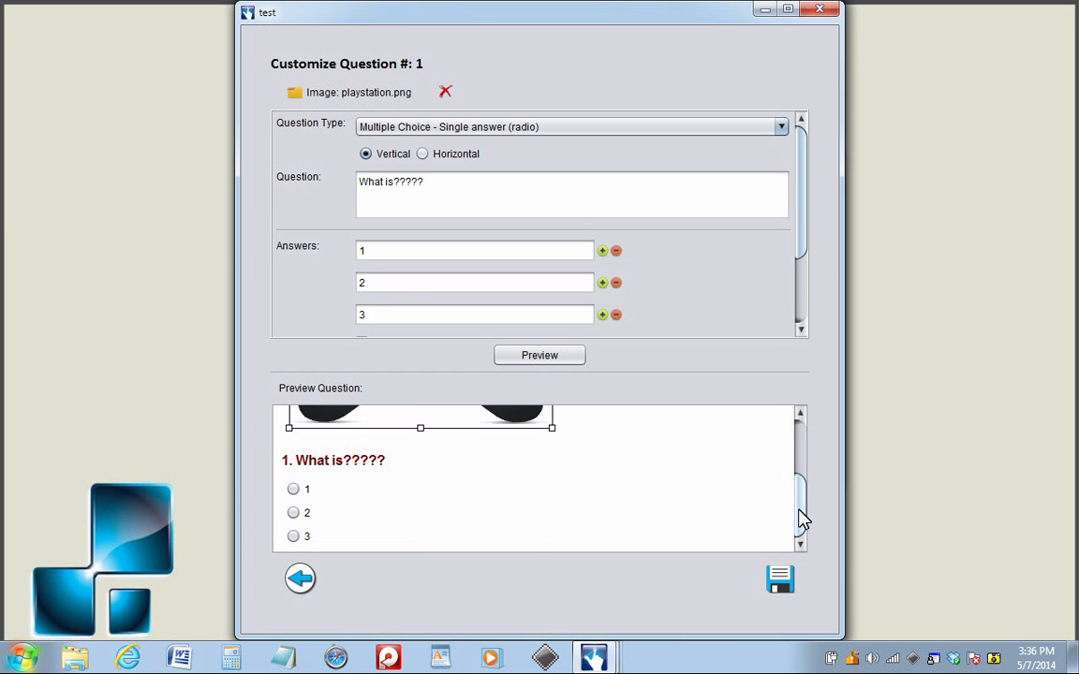
{"action": "left_click", "coordinate": [777, 582]}
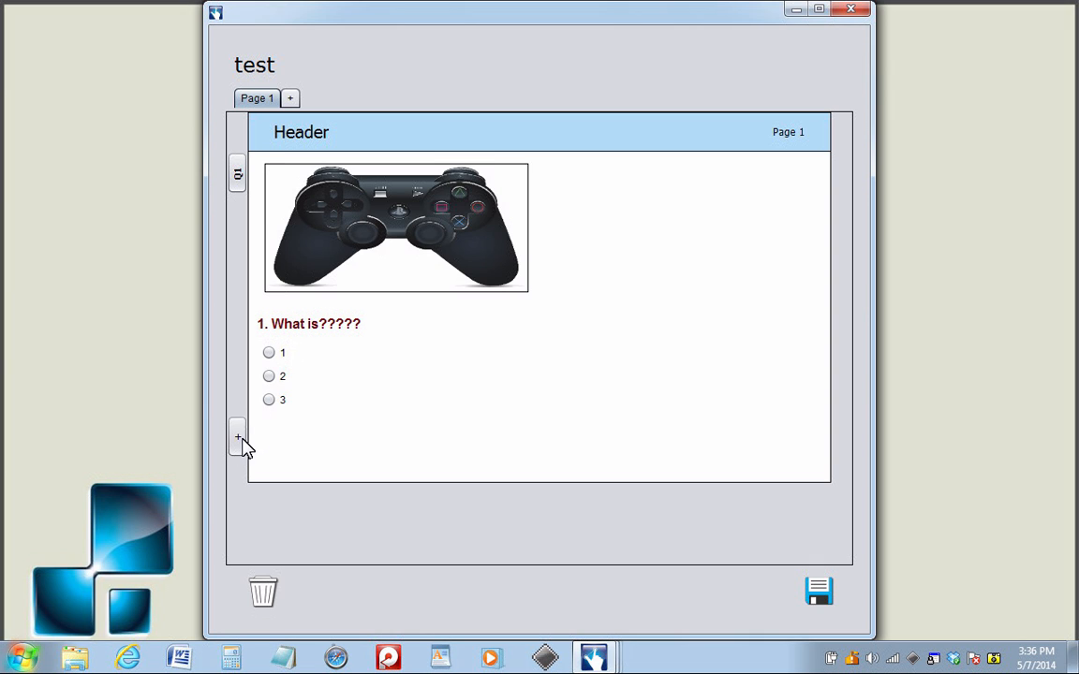
- Add a second page to the questionnaire, switch between both pages, and delete the new page
{"action": "left_click", "coordinate": [238, 176]}
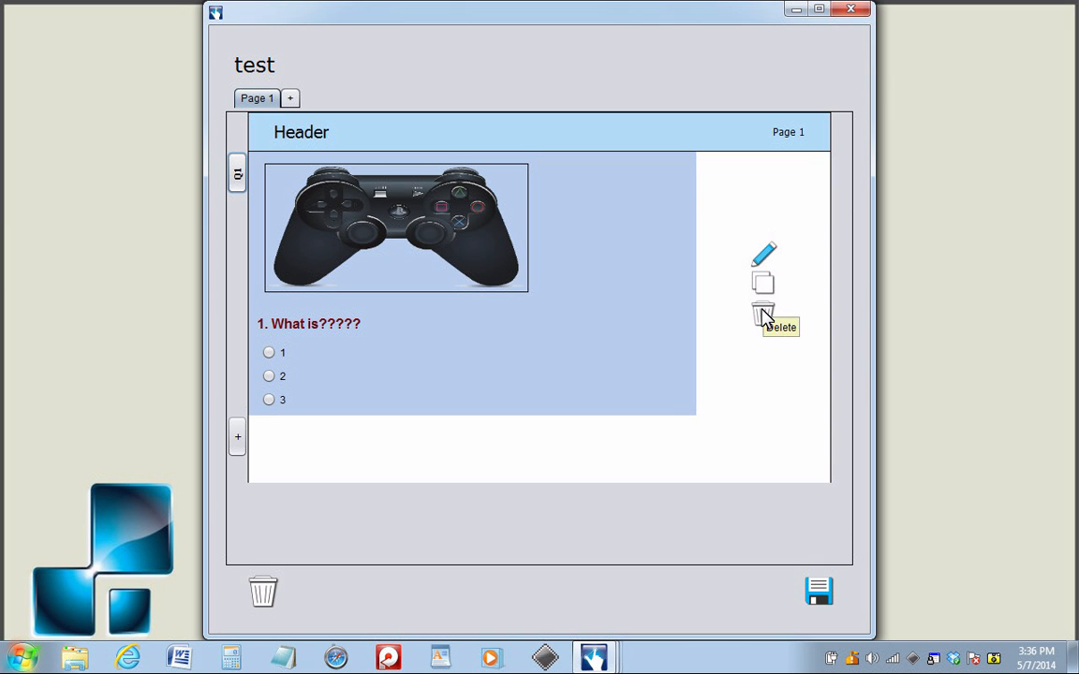
{"action": "left_click", "coordinate": [291, 98]}
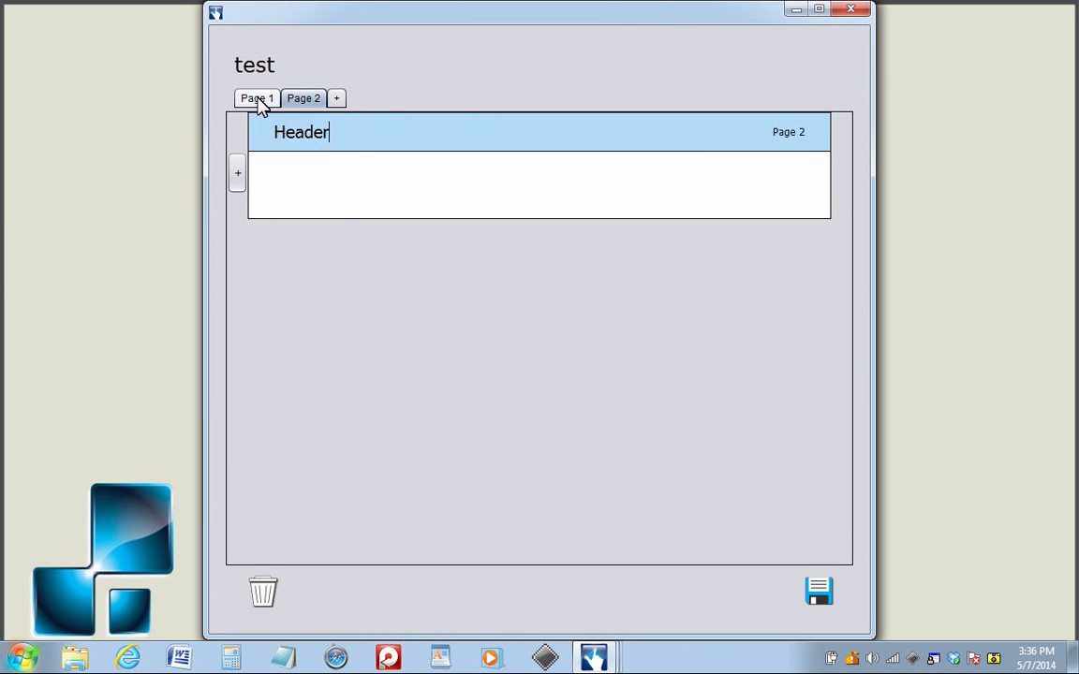
{"action": "left_click", "coordinate": [257, 100]}
{"action": "left_click", "coordinate": [309, 102]}
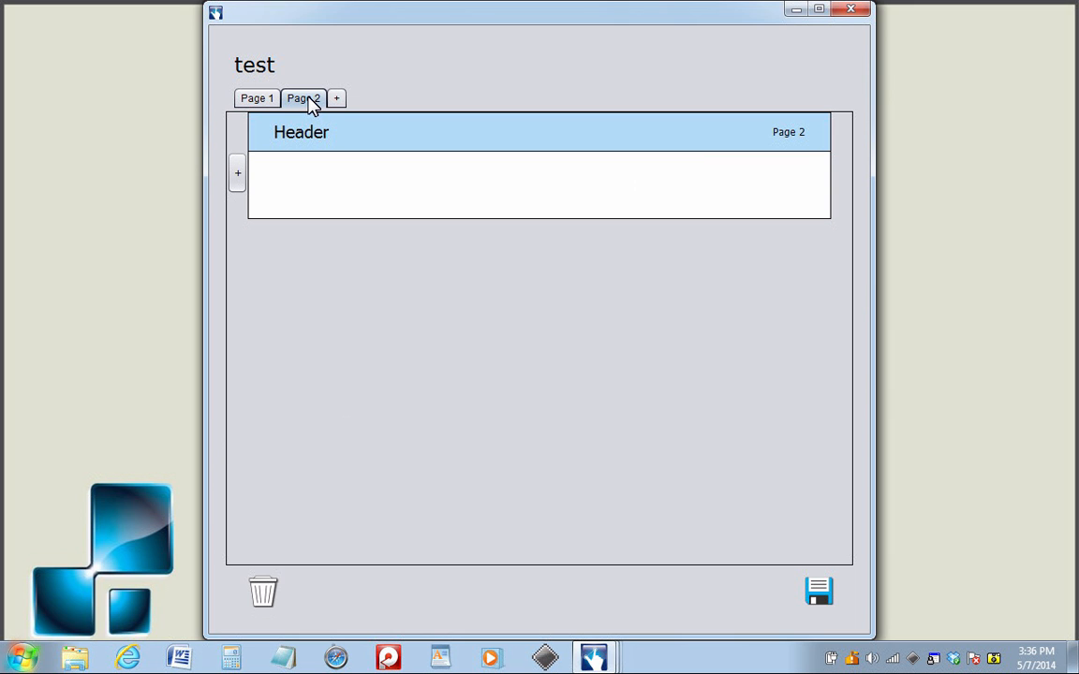
{"action": "left_click", "coordinate": [268, 592]}
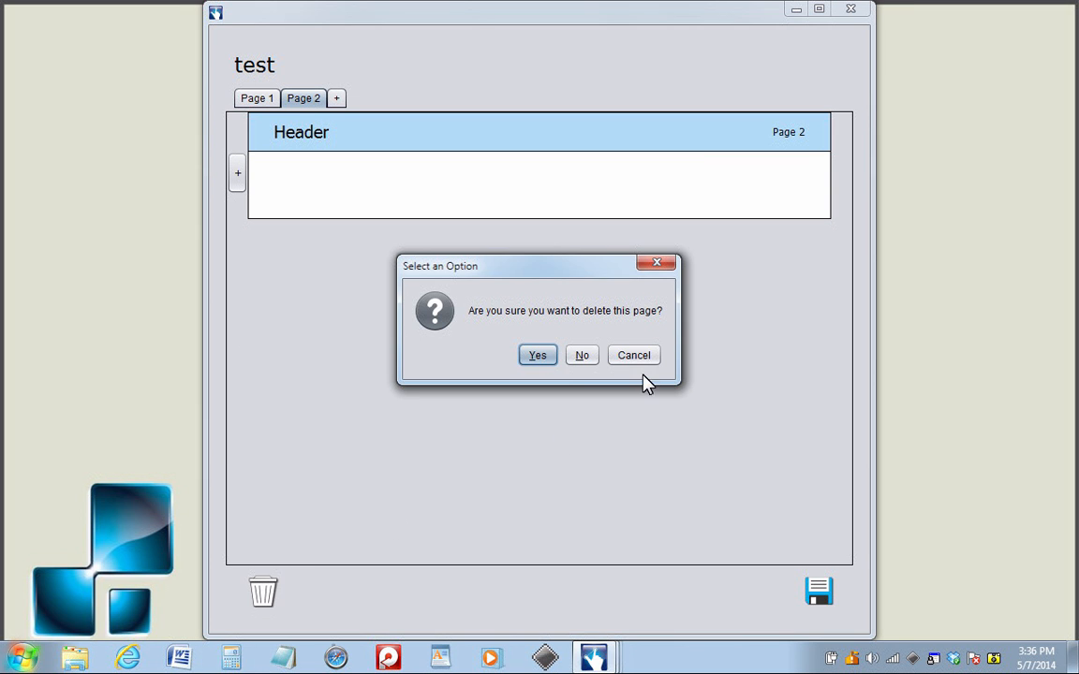
{"action": "left_click", "coordinate": [539, 359]}
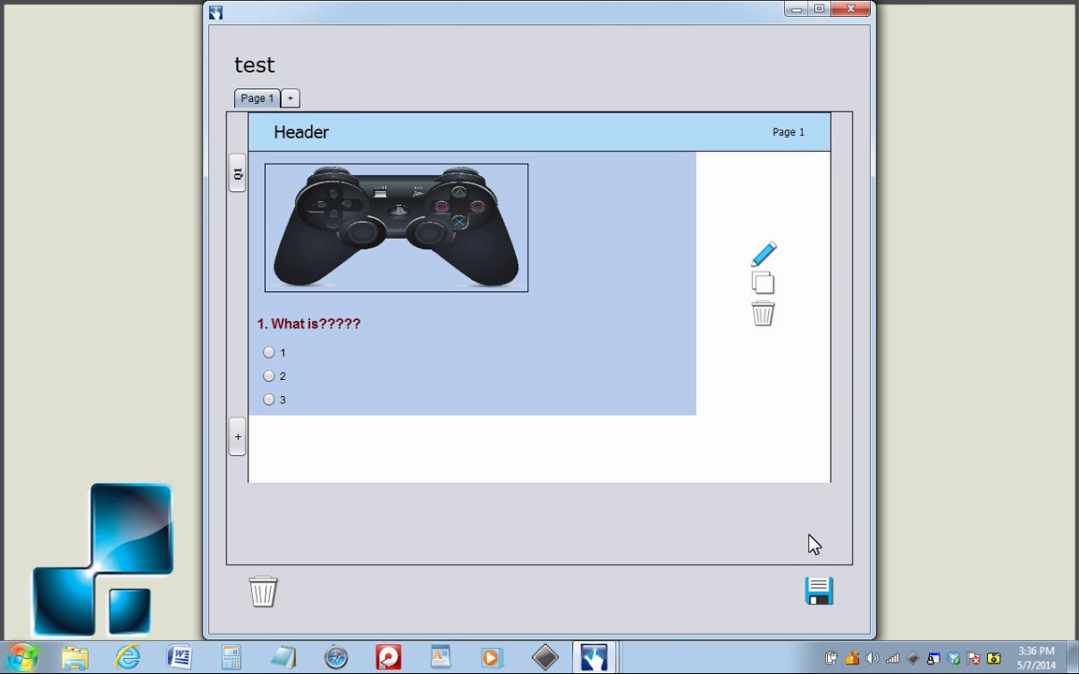
- Save the finished "test" questionnaire
{"action": "left_click", "coordinate": [820, 596]}
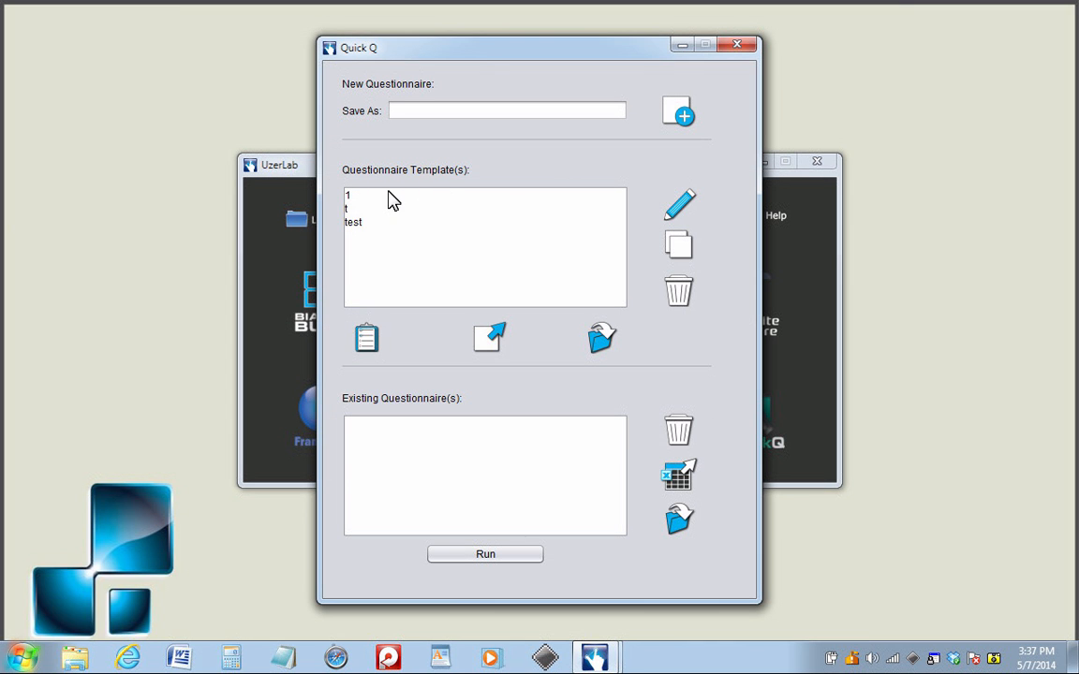
- Export questionnaire template 1 and open the folder with the exported templates
{"action": "left_click", "coordinate": [394, 196]}
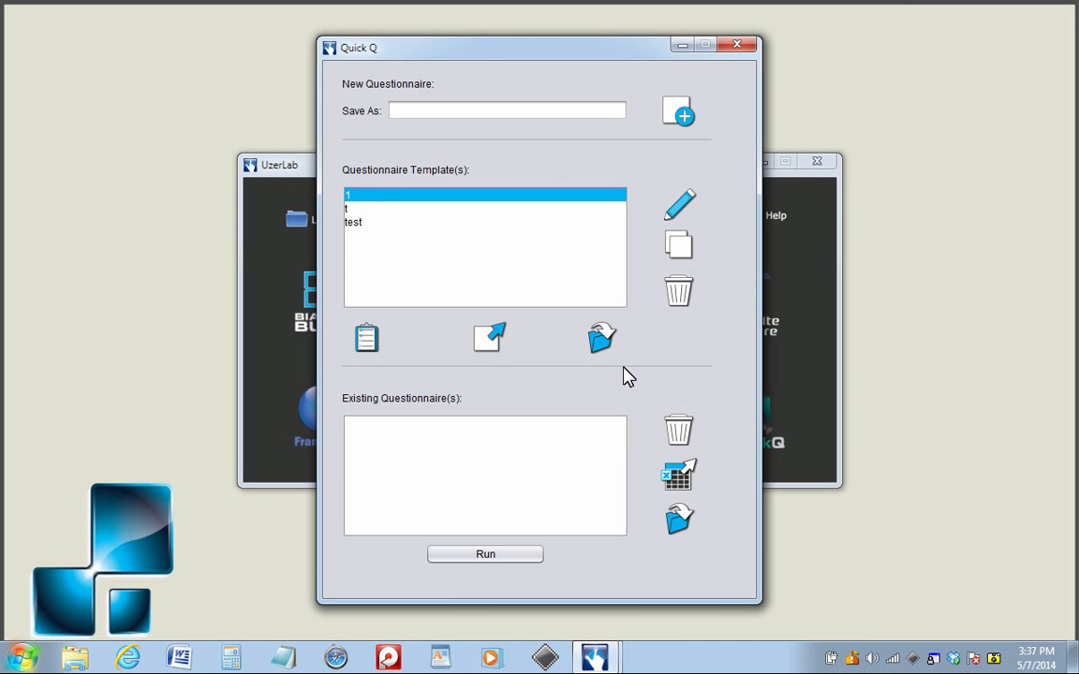
{"action": "left_click", "coordinate": [493, 347]}
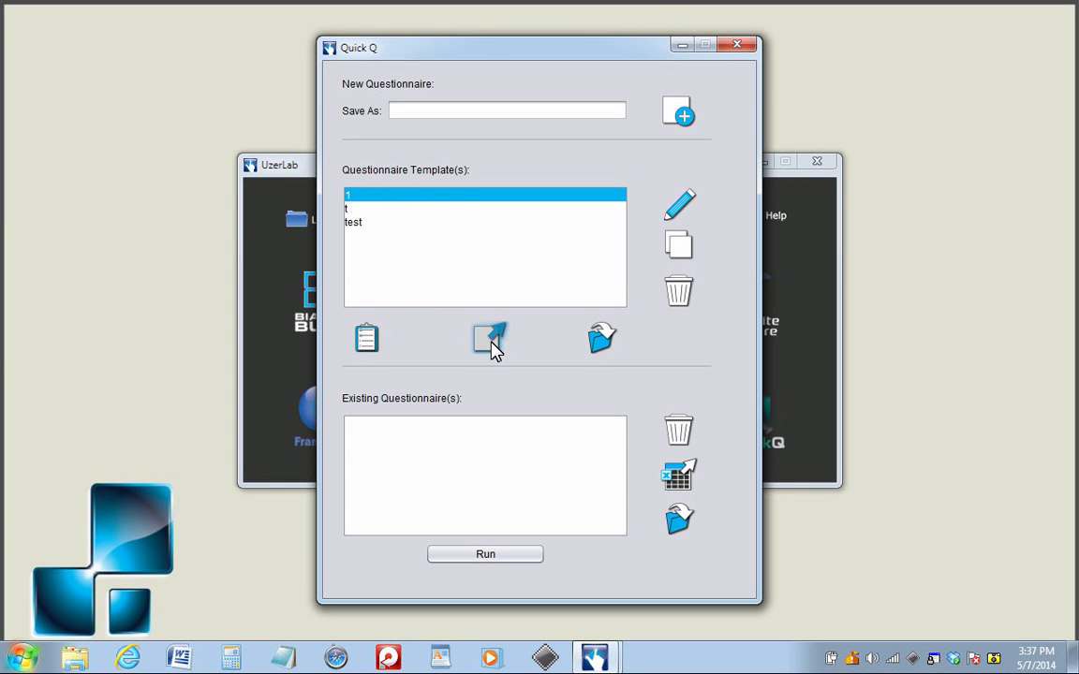
{"action": "left_click", "coordinate": [712, 355]}
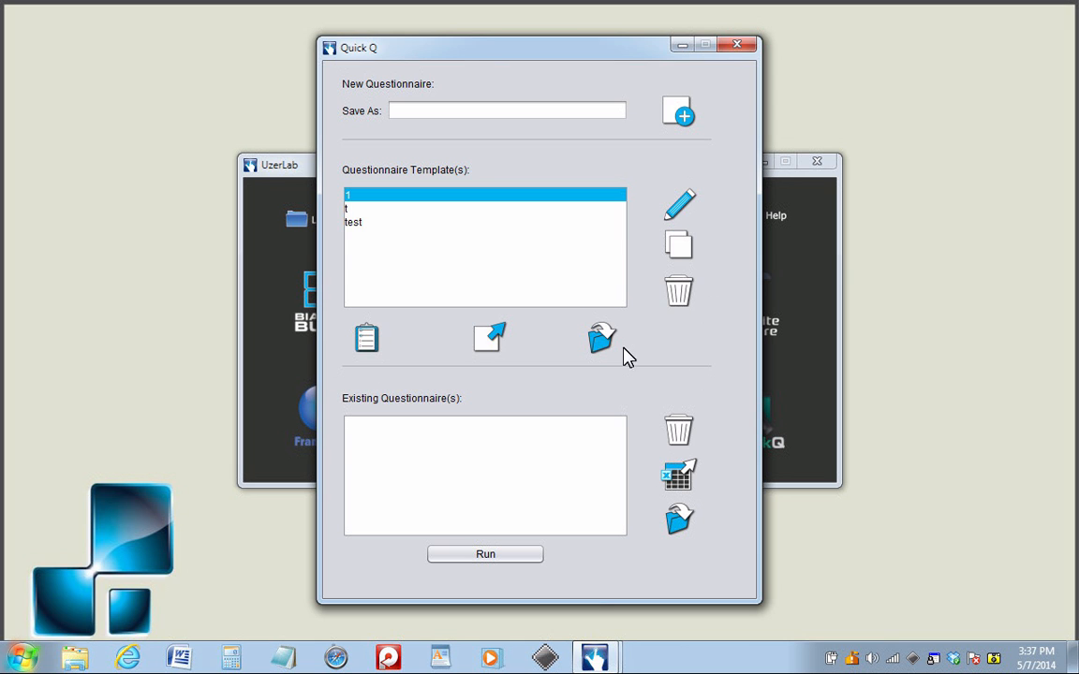
{"action": "left_click", "coordinate": [605, 341]}
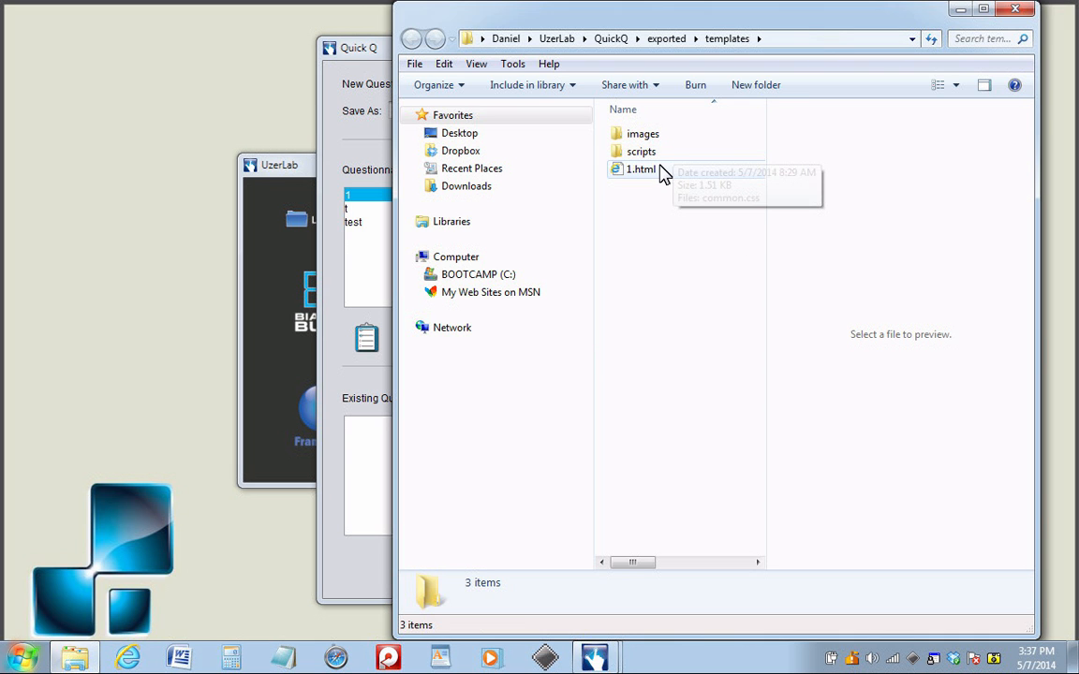
- Open the exported 1.html in the web browser, review its header, questions and pages, and close the browser
{"action": "double_click", "coordinate": [661, 173]}
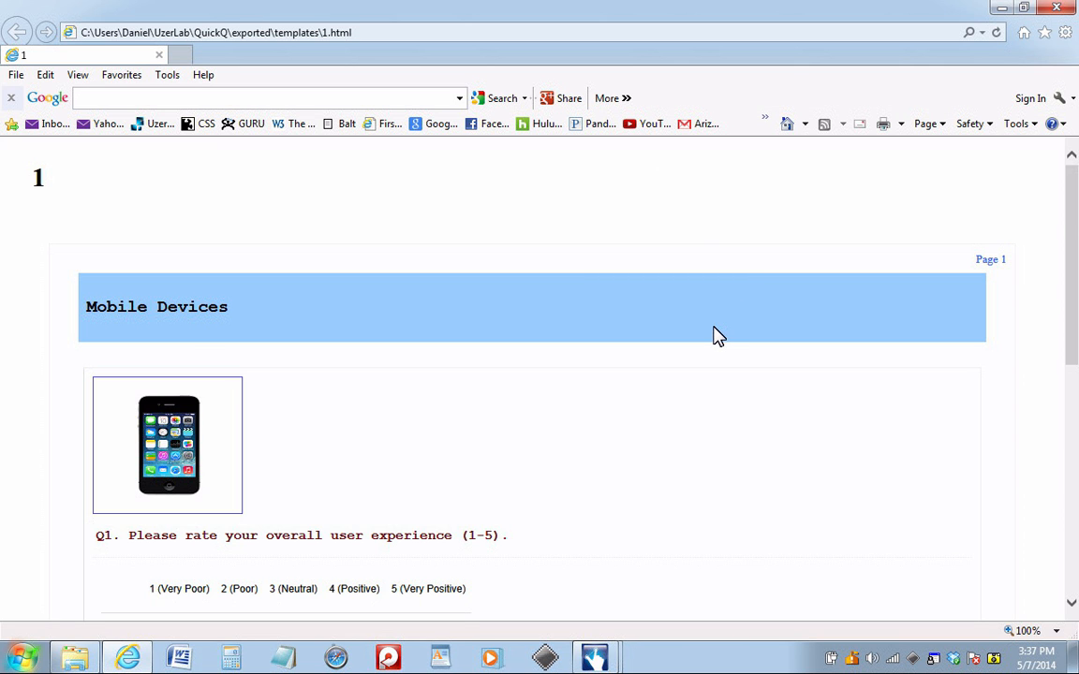
{"action": "scroll", "coordinate": [712, 337], "scroll_direction": "down", "scroll_amount": 3}
{"action": "scroll", "coordinate": [712, 336], "scroll_direction": "down", "scroll_amount": 8}
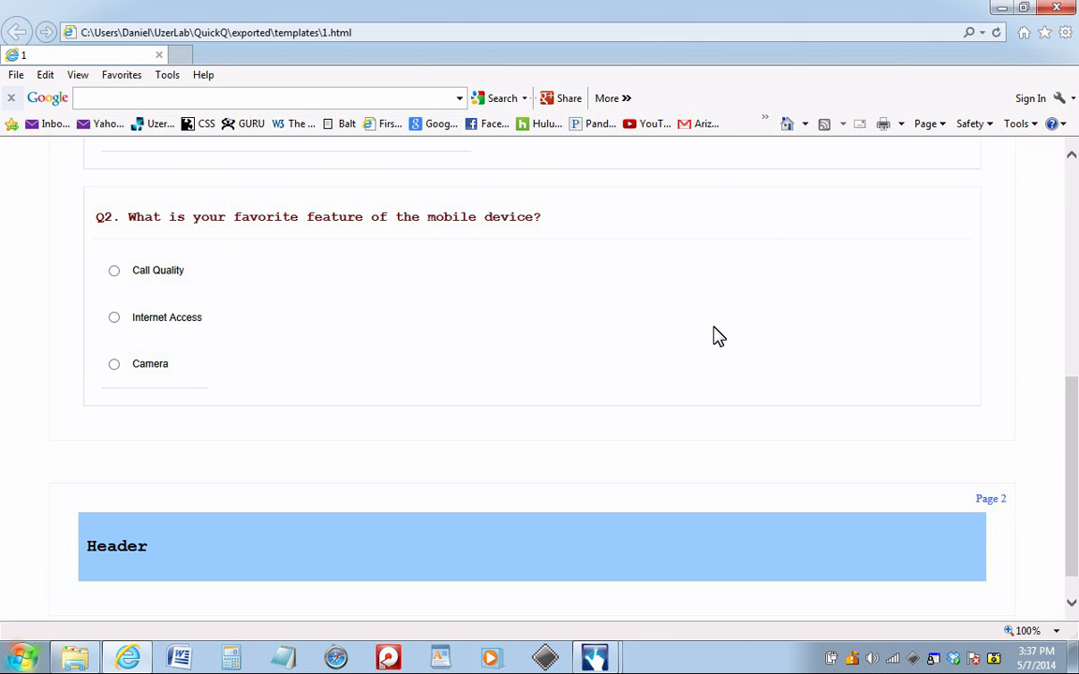
{"action": "scroll", "coordinate": [707, 342], "scroll_direction": "up", "scroll_amount": 7}
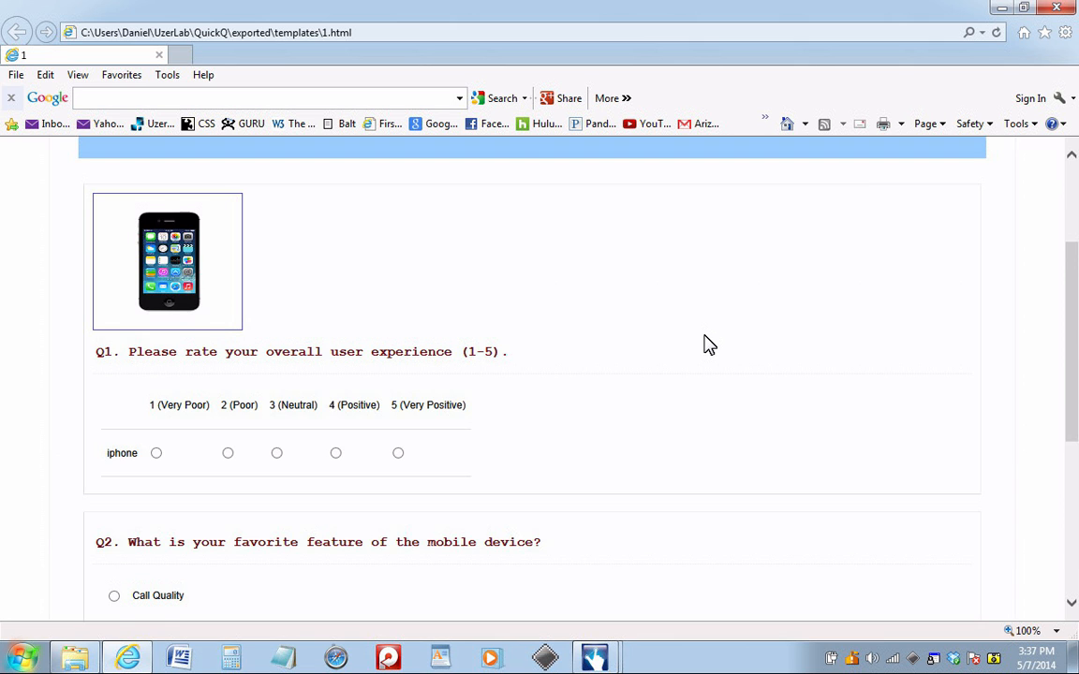
{"action": "scroll", "coordinate": [707, 344], "scroll_direction": "down", "scroll_amount": 2}
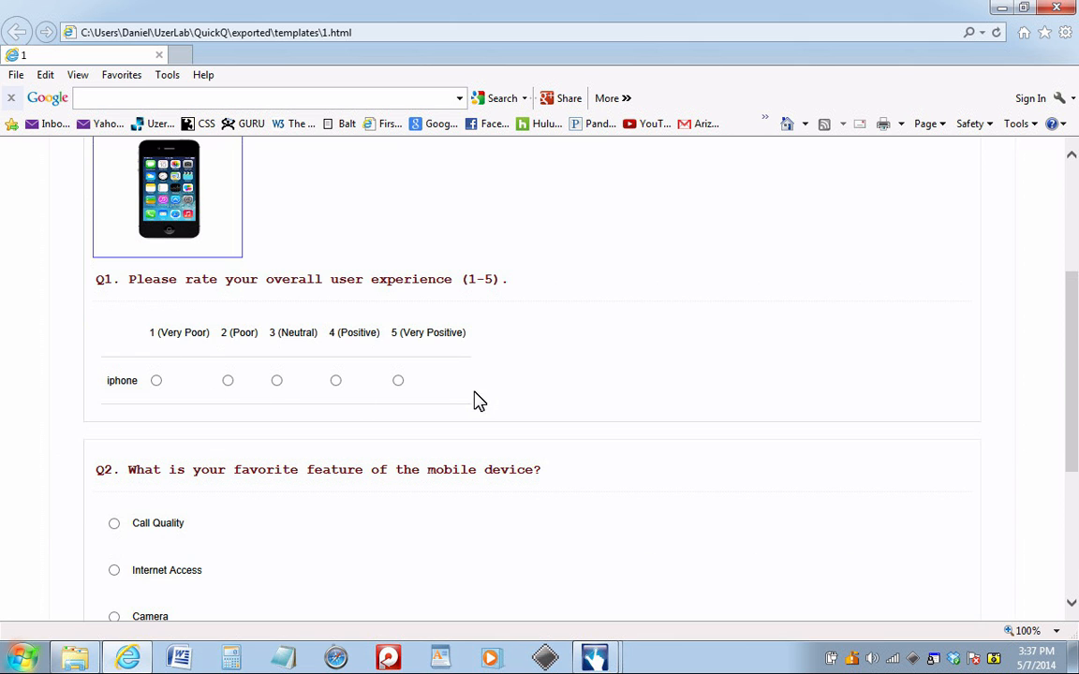
{"action": "scroll", "coordinate": [477, 398], "scroll_direction": "down", "scroll_amount": 3}
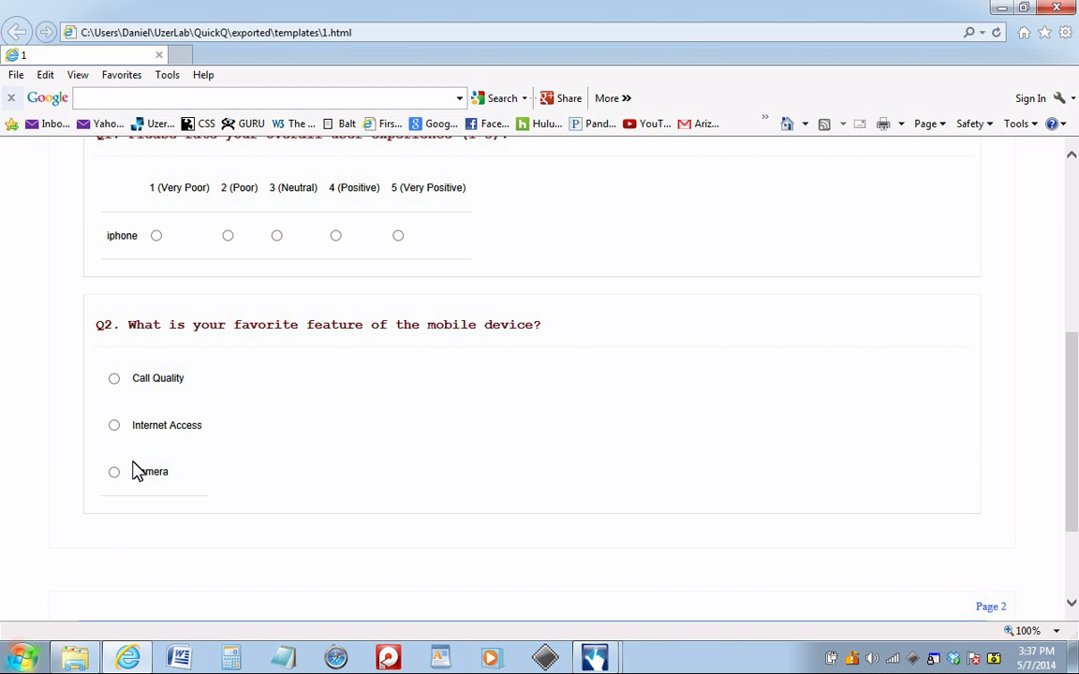
{"action": "scroll", "coordinate": [193, 493], "scroll_direction": "down", "scroll_amount": 3}
{"action": "scroll", "coordinate": [194, 493], "scroll_direction": "up", "scroll_amount": 7}
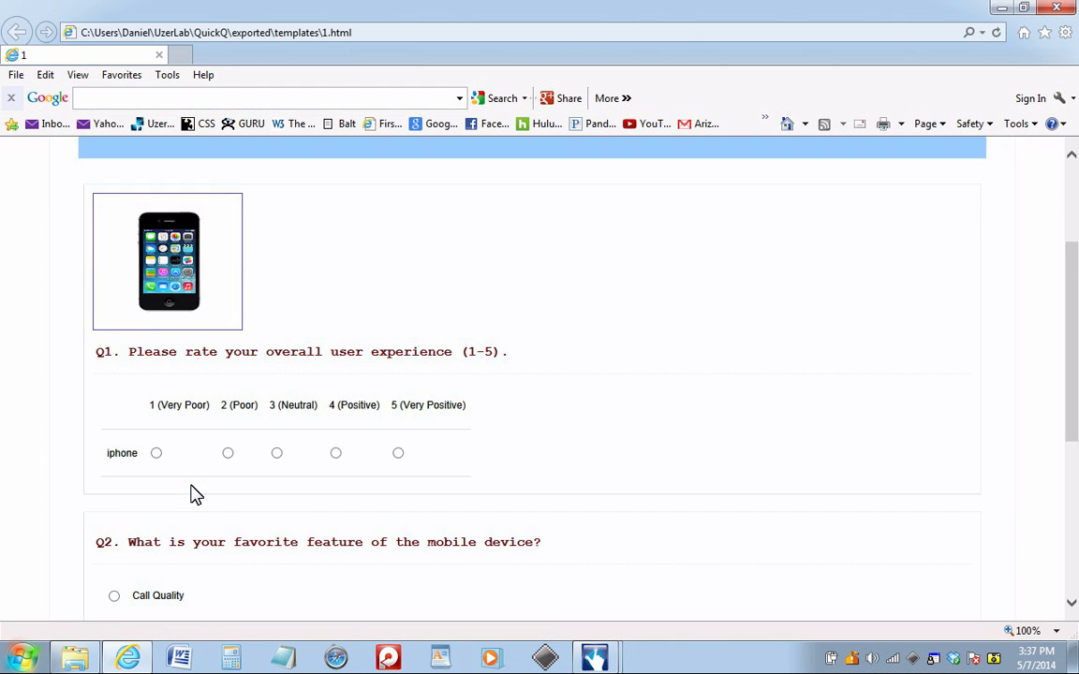
{"action": "scroll", "coordinate": [193, 494], "scroll_direction": "down", "scroll_amount": 2}
{"action": "scroll", "coordinate": [193, 493], "scroll_direction": "up", "scroll_amount": 5}
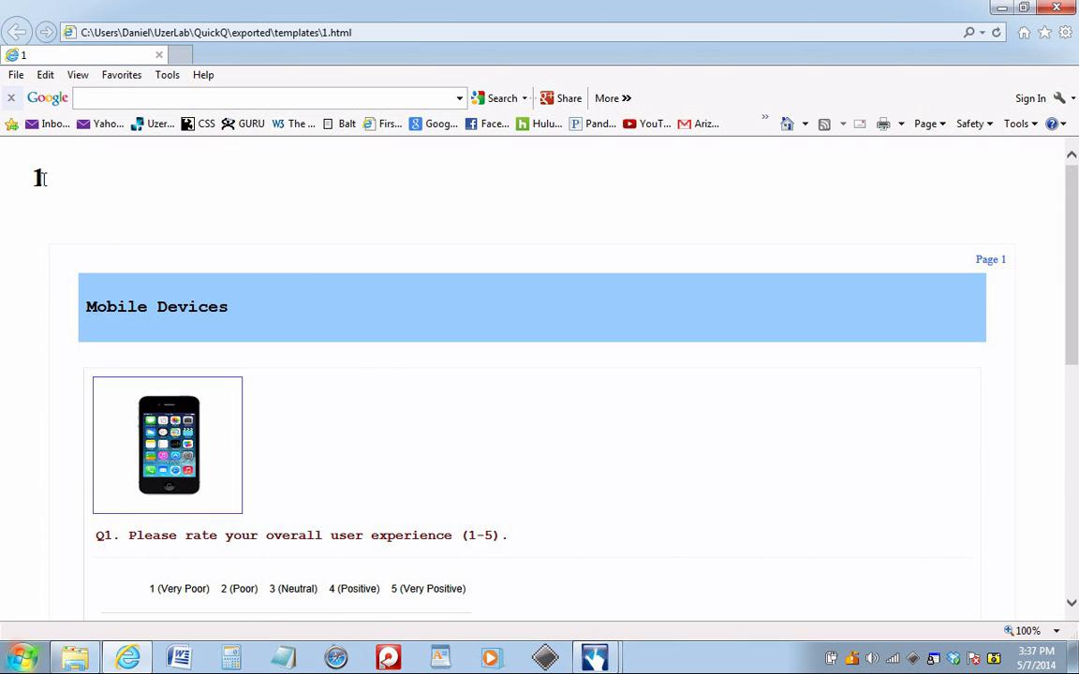
{"action": "left_click", "coordinate": [1074, 10]}
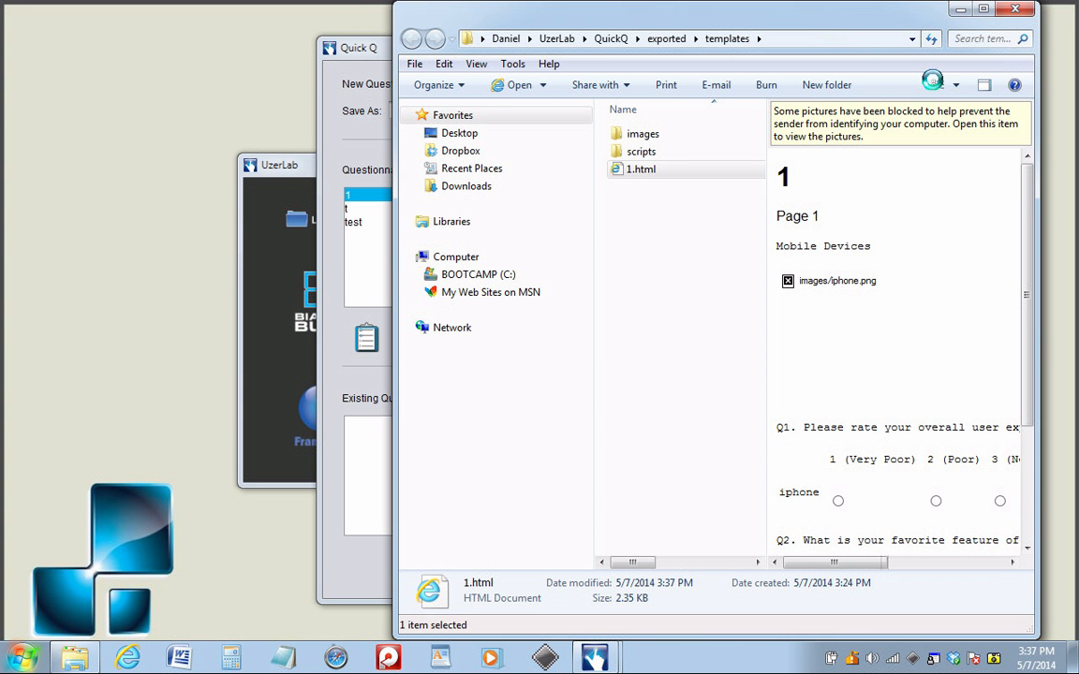
- Close the exported templates folder, deploy template 1 as a questionnaire and run it
{"action": "left_click", "coordinate": [1049, 5]}
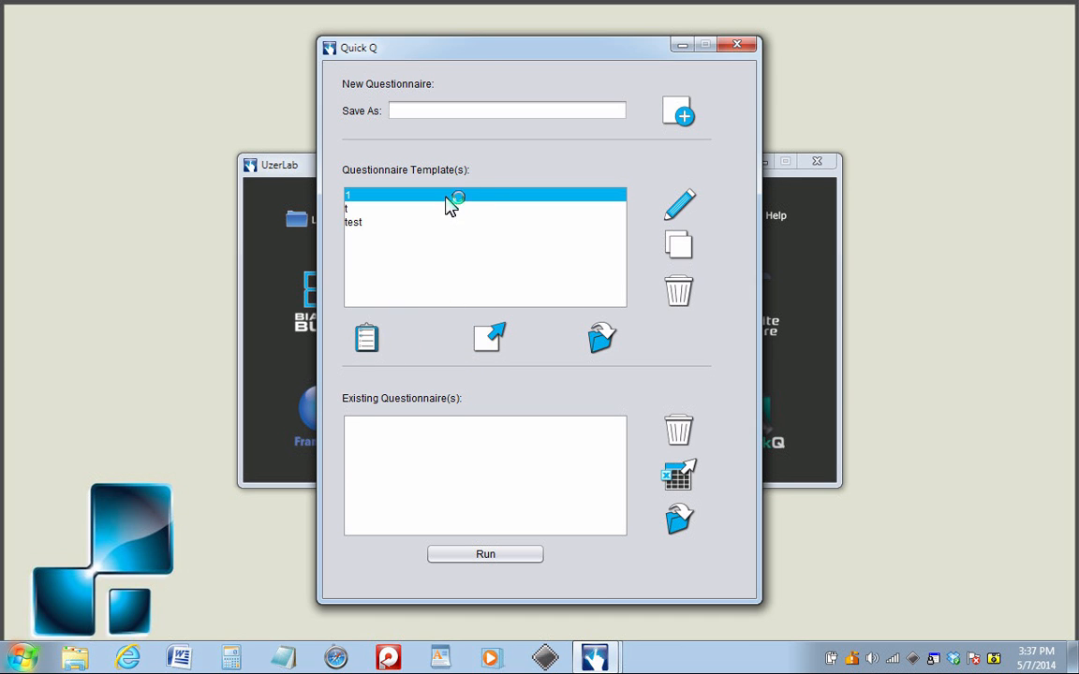
{"action": "left_click", "coordinate": [369, 341]}
{"action": "left_click", "coordinate": [436, 435]}
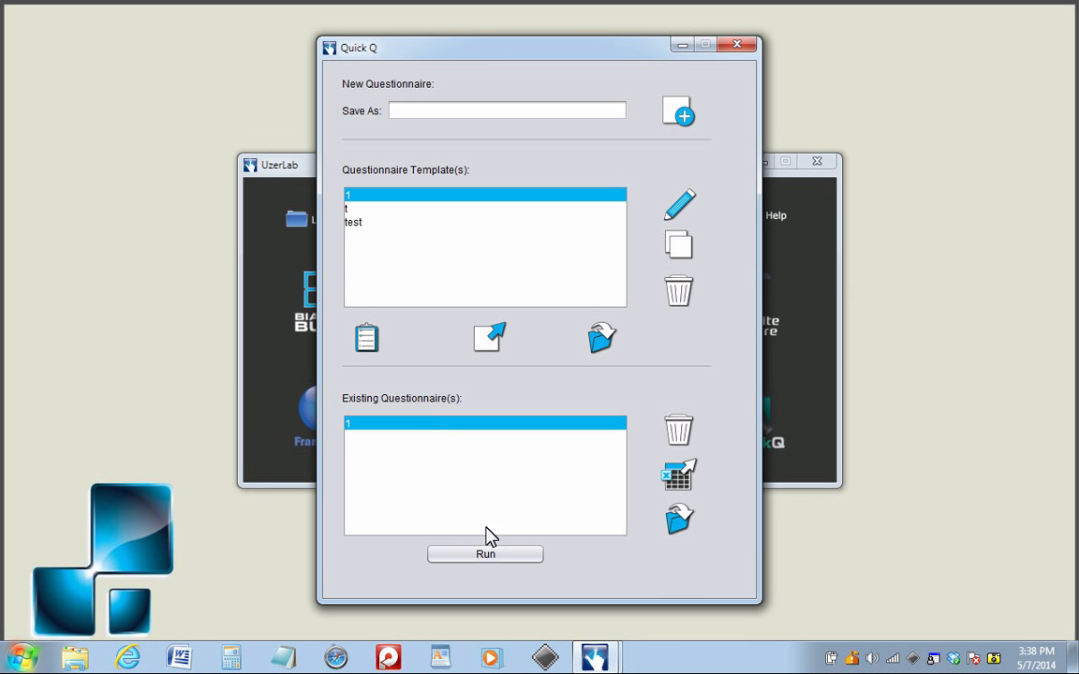
{"action": "left_click", "coordinate": [499, 556]}
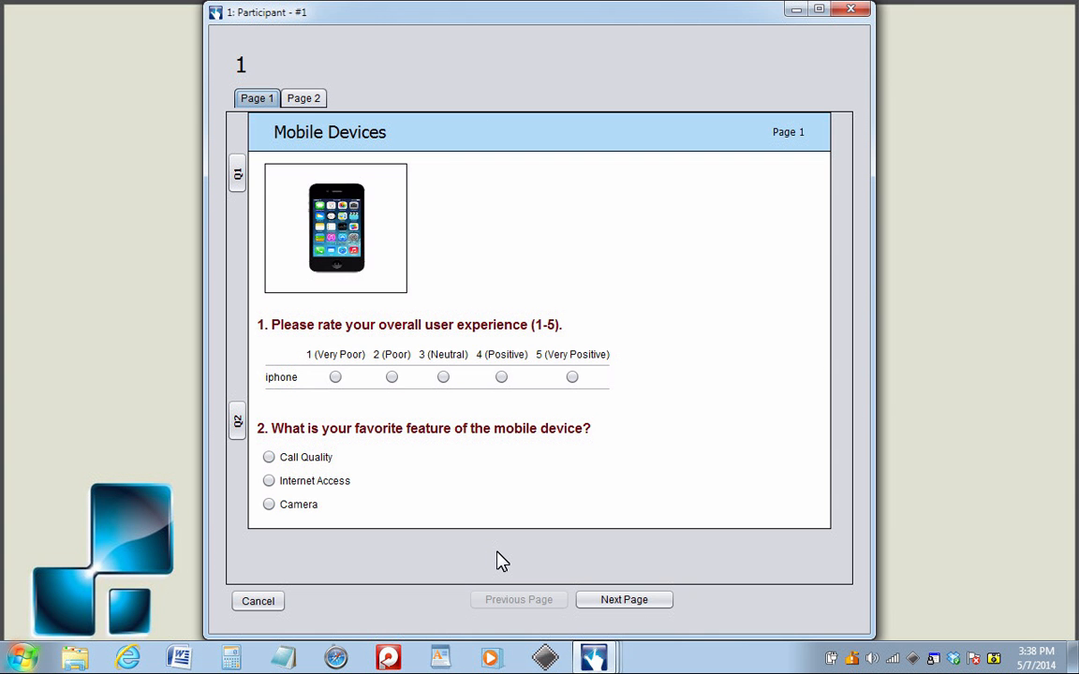
- Answer questionnaire 1 as the first participant with 2 (Poor) and Internet Access, and submit the answers
{"action": "left_click", "coordinate": [818, 12]}
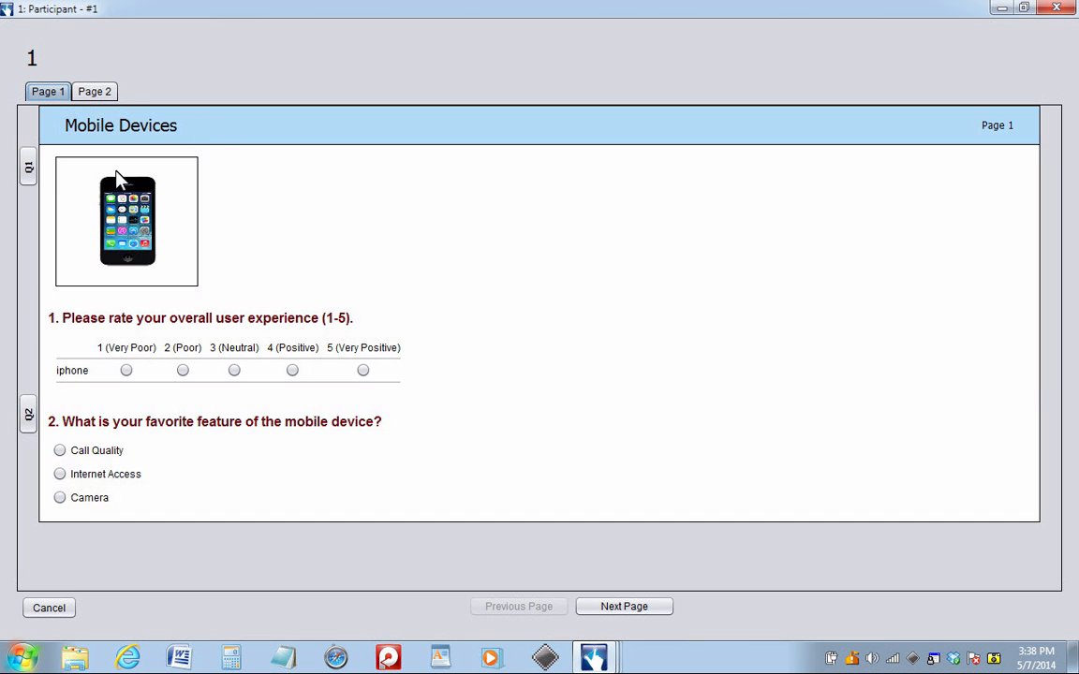
{"action": "left_click", "coordinate": [183, 372]}
{"action": "left_click", "coordinate": [60, 476]}
{"action": "left_click", "coordinate": [611, 609]}
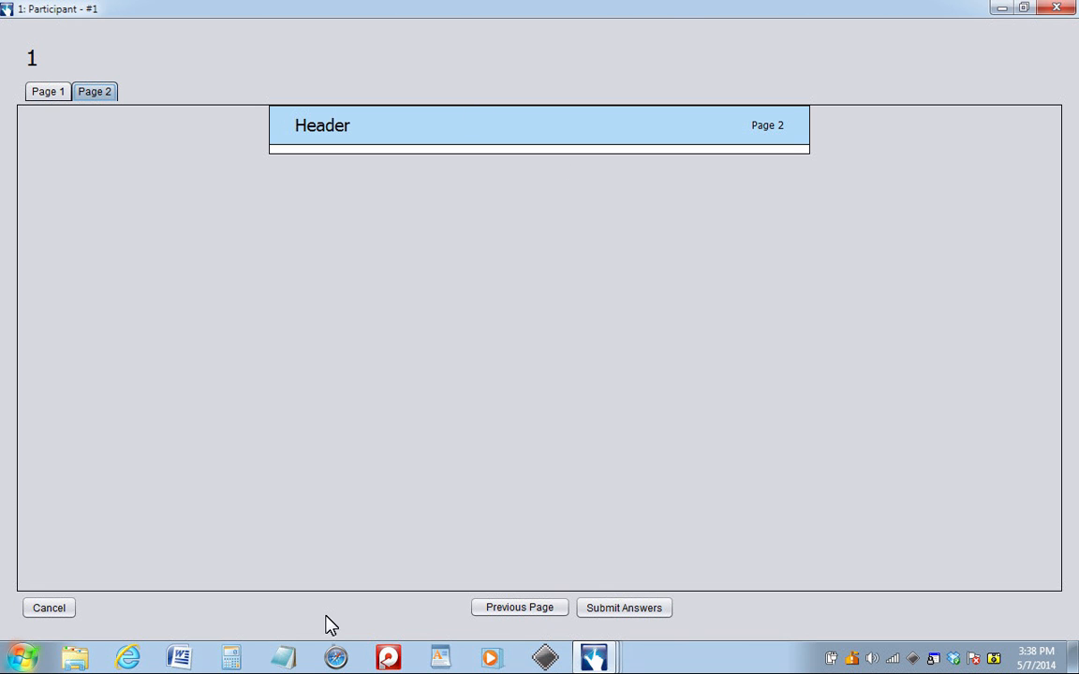
{"action": "left_click", "coordinate": [50, 92]}
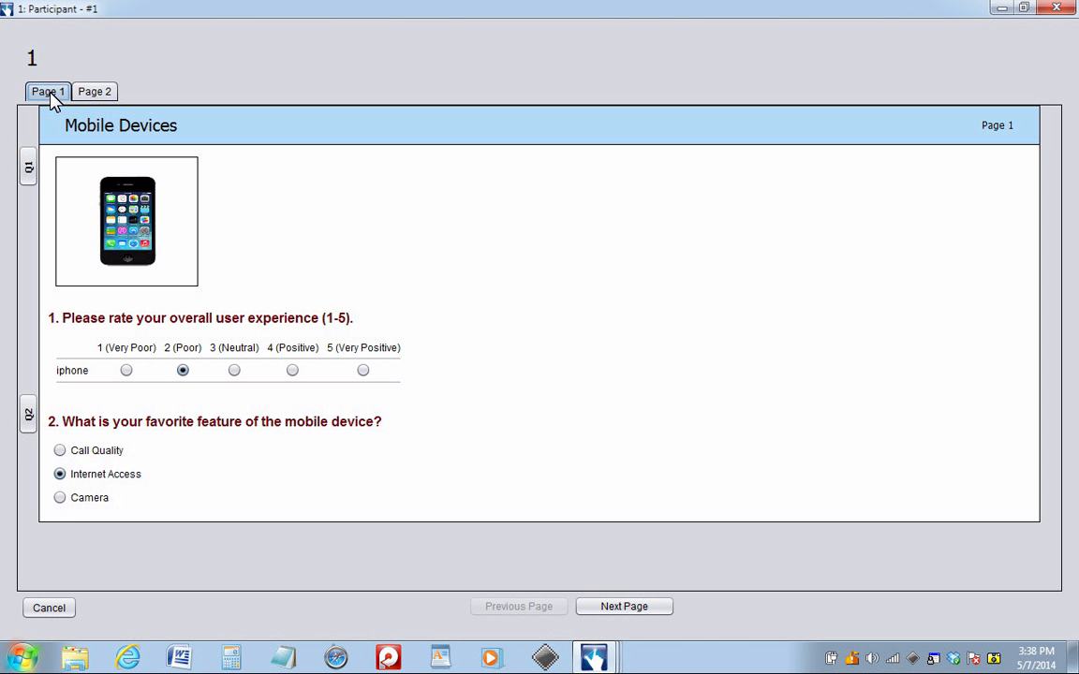
{"action": "left_click", "coordinate": [626, 609]}
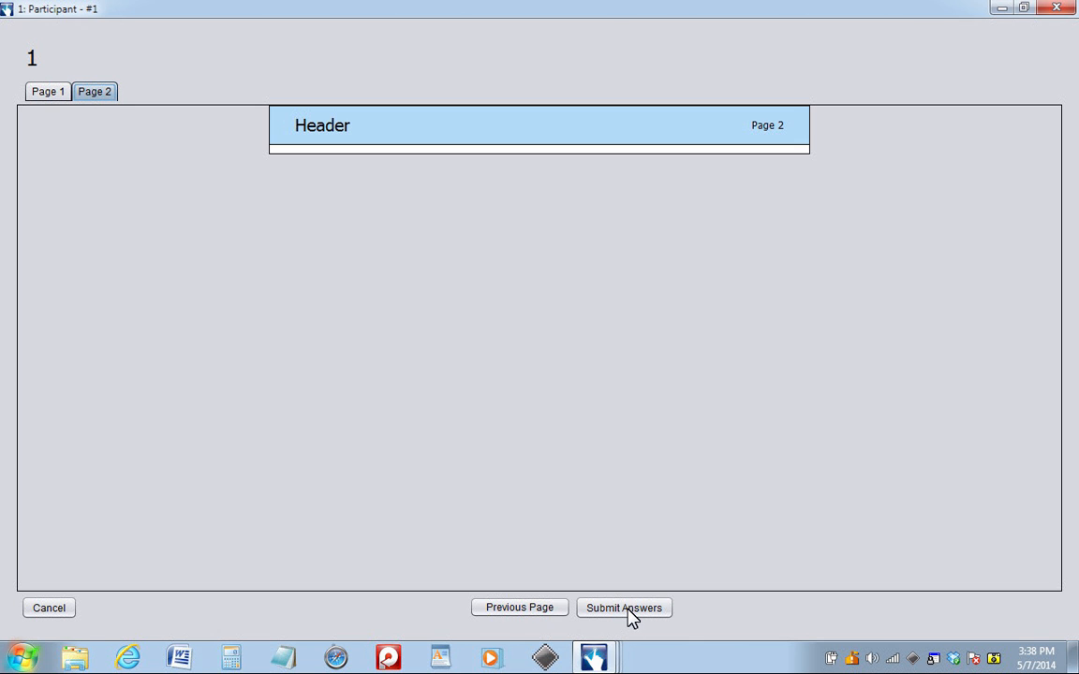
{"action": "left_click", "coordinate": [626, 609]}
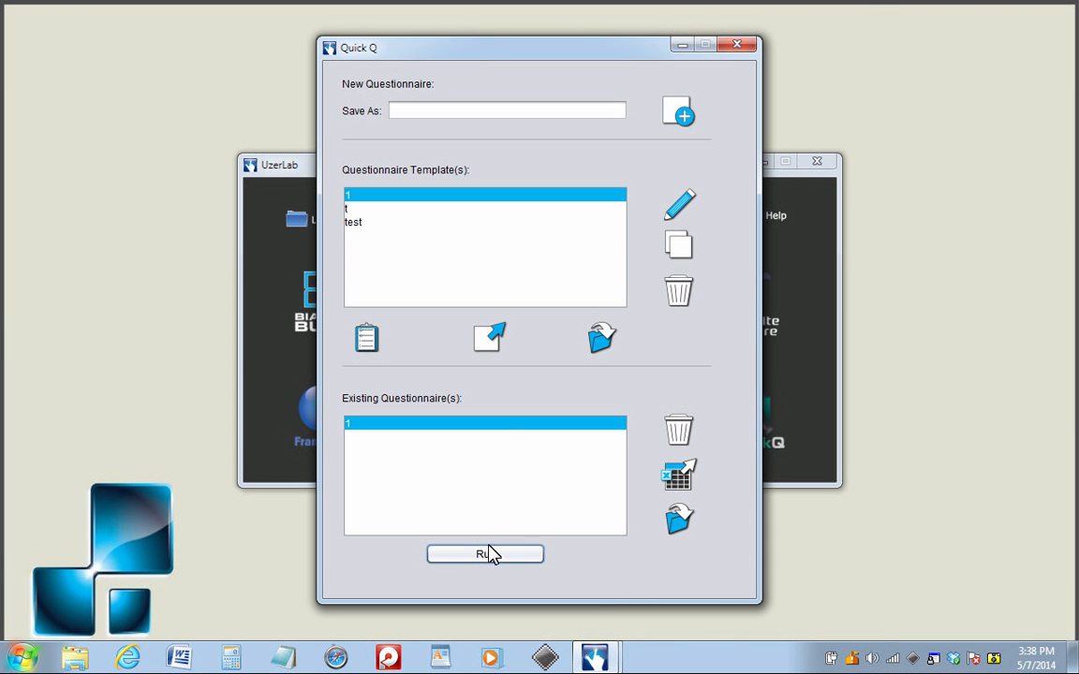
- Run questionnaire 1 for a second participant, answer 5 (Very Positive) and Camera, and submit the answers
{"action": "left_click", "coordinate": [487, 554]}
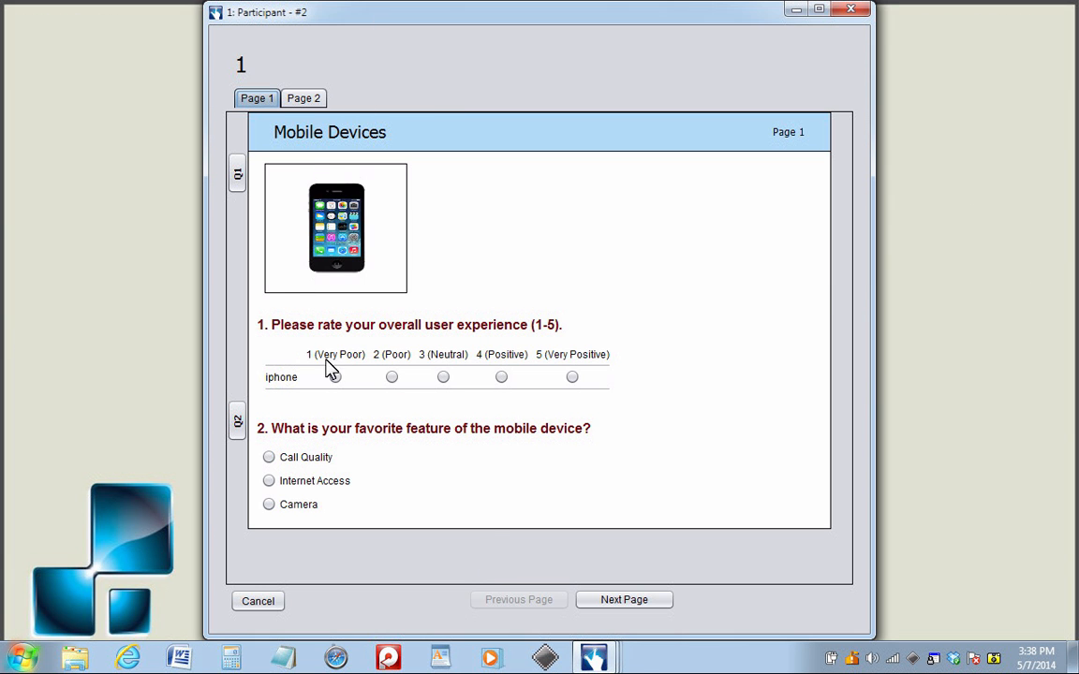
{"action": "left_click", "coordinate": [572, 377]}
{"action": "left_click", "coordinate": [269, 505]}
{"action": "left_click", "coordinate": [629, 604]}
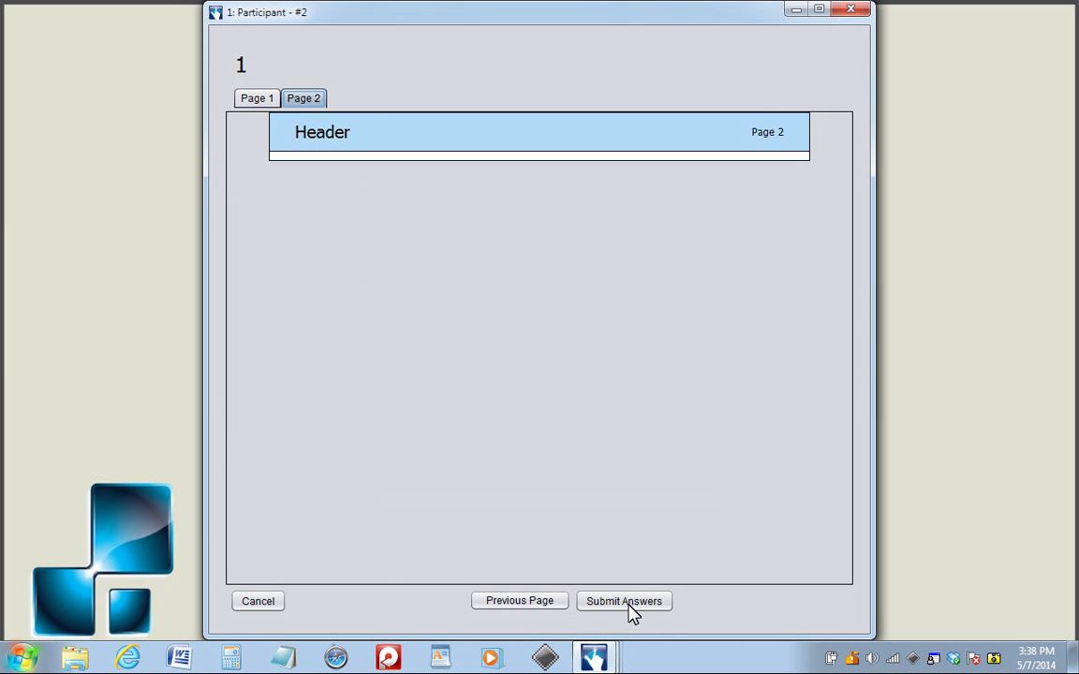
{"action": "left_click", "coordinate": [625, 603]}
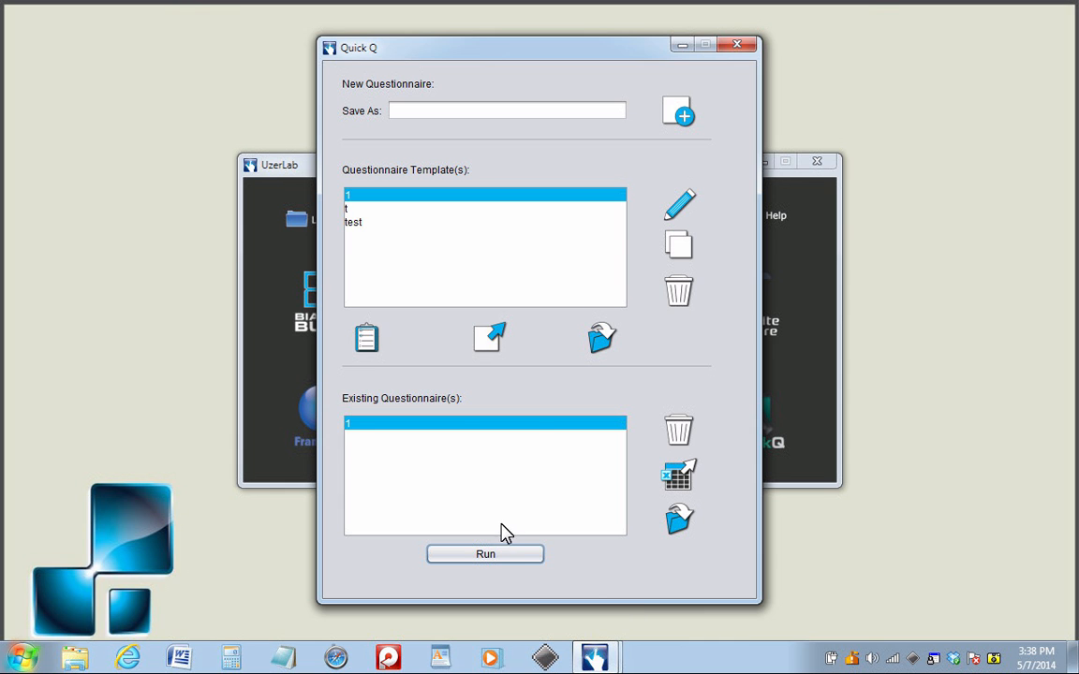
- Run questionnaire 1 for a third participant, answer 1 (Very Poor) and Call Quality, and submit the answers
{"action": "left_click", "coordinate": [487, 556]}
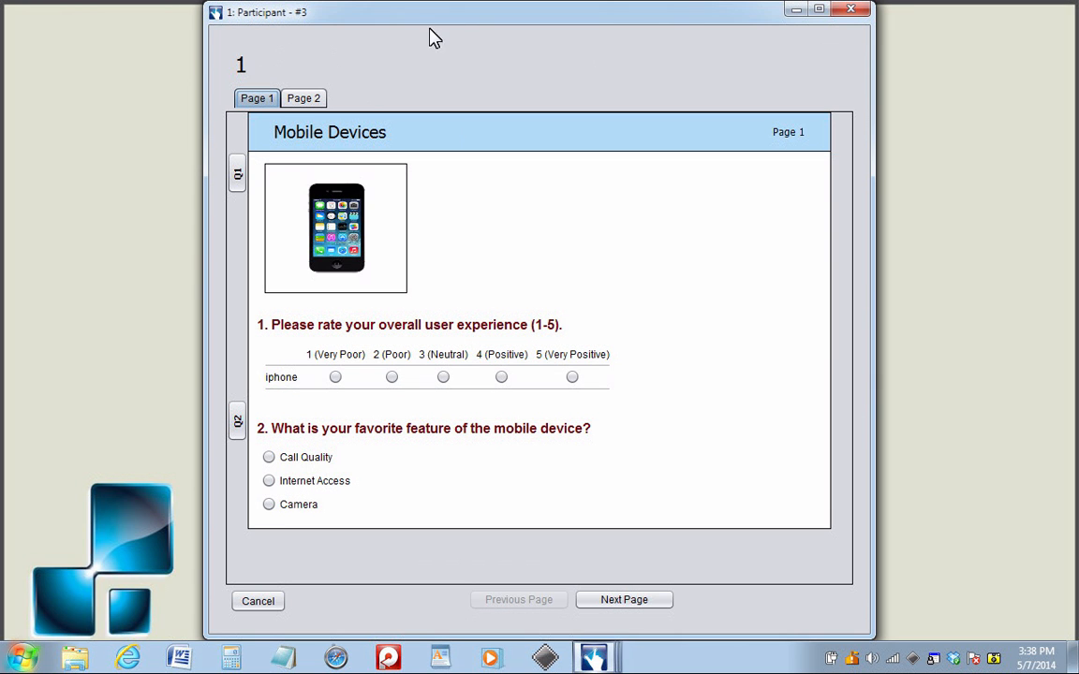
{"action": "left_click", "coordinate": [336, 377]}
{"action": "left_click", "coordinate": [270, 458]}
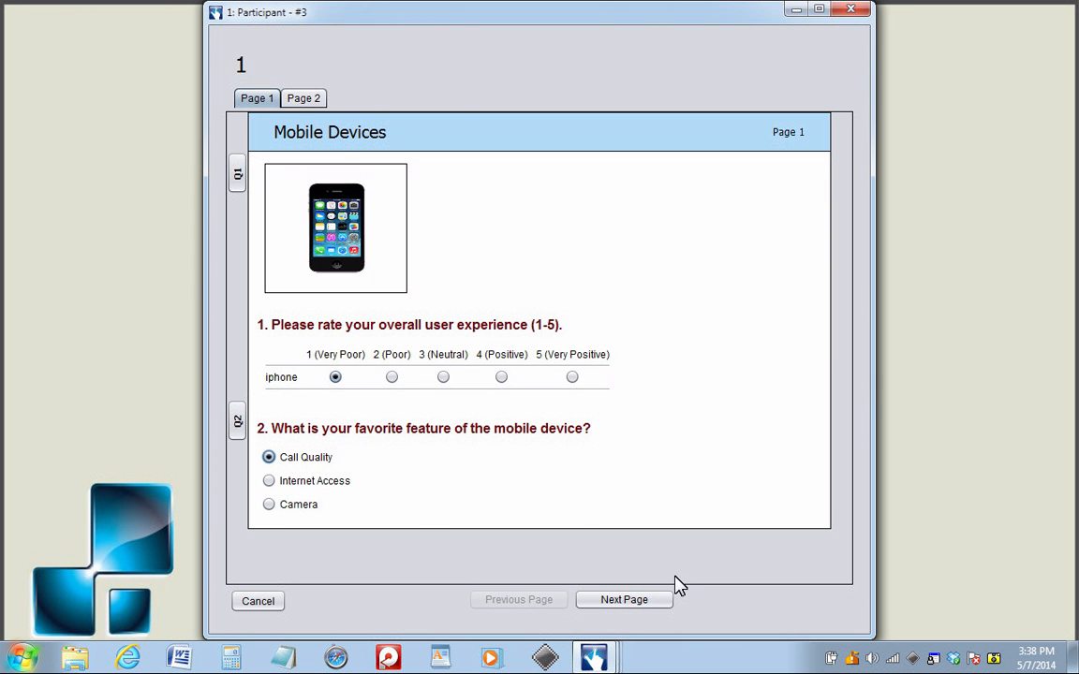
{"action": "left_click", "coordinate": [640, 601]}
{"action": "left_click", "coordinate": [640, 602]}
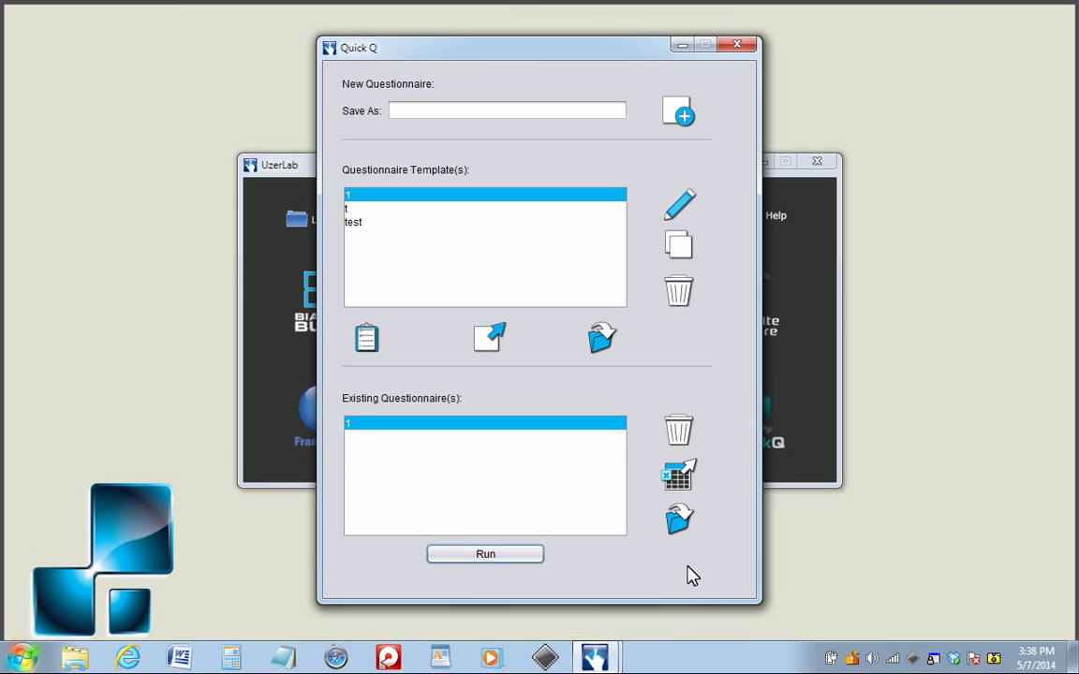
- Export the collected answers of questionnaire 1 to a spreadsheet and open the exported data folder
{"action": "left_click", "coordinate": [679, 476]}
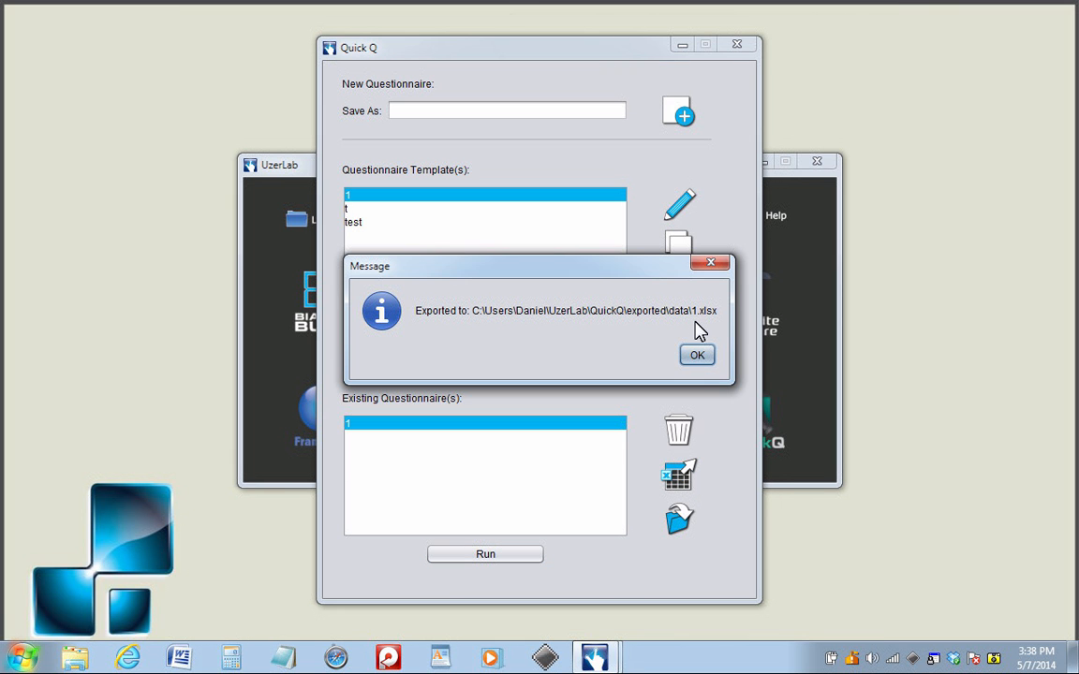
{"action": "left_click", "coordinate": [697, 355]}
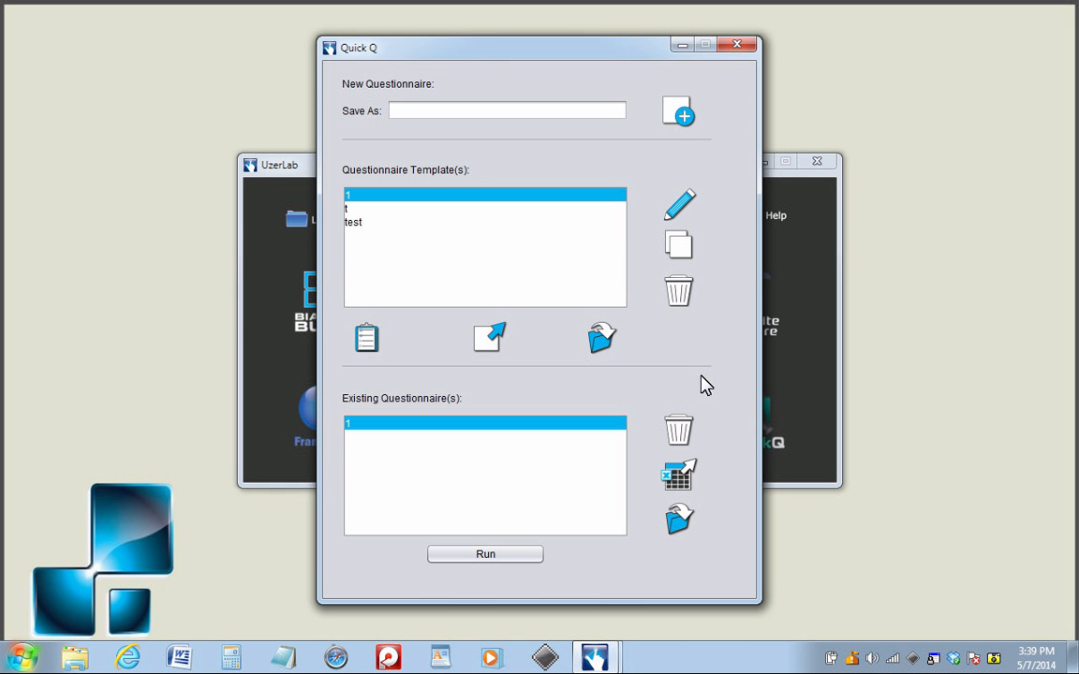
{"action": "left_click", "coordinate": [683, 513]}
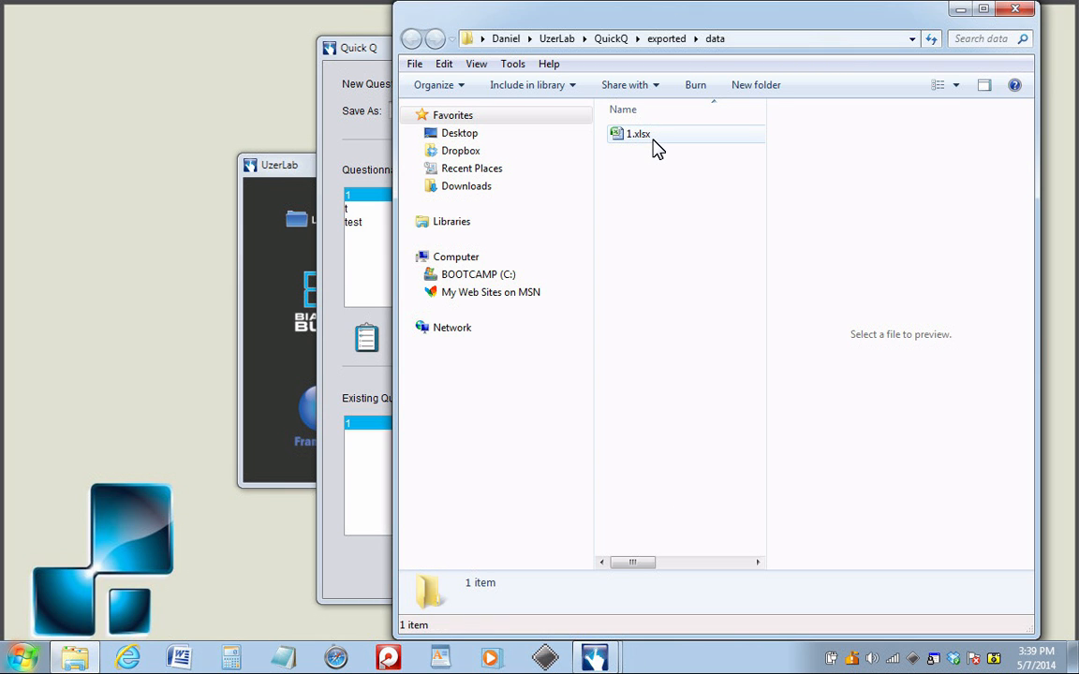
- Open the exported 1.xlsx in Excel, recover its contents, dismiss the repair report and maximize the window
{"action": "double_click", "coordinate": [646, 136]}
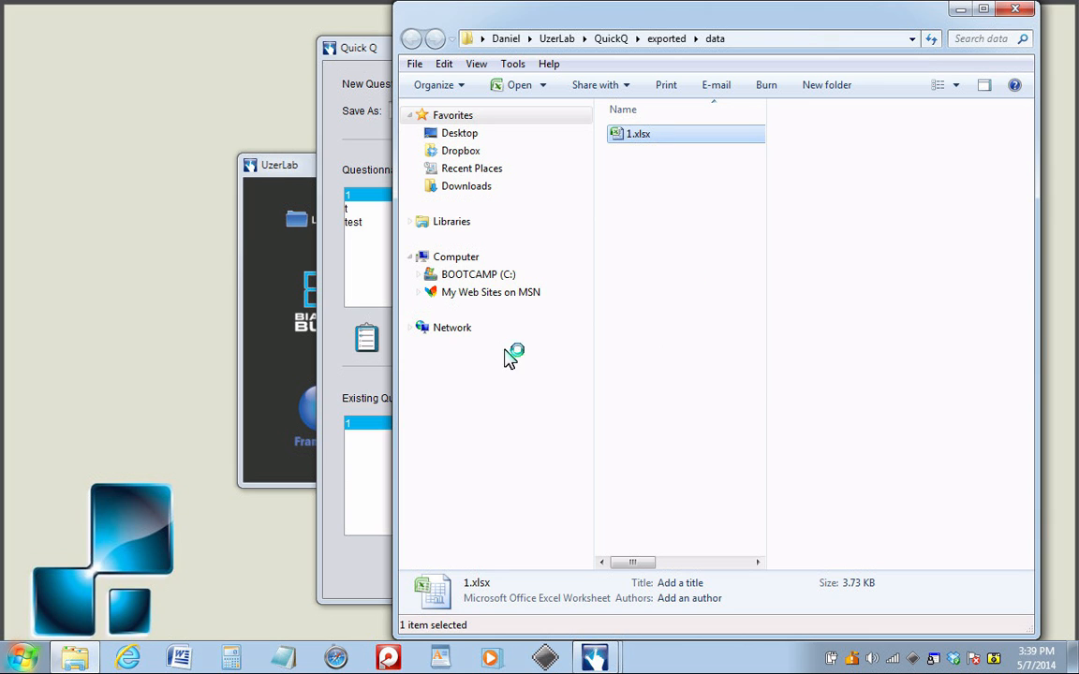
{"action": "left_click", "coordinate": [300, 169]}
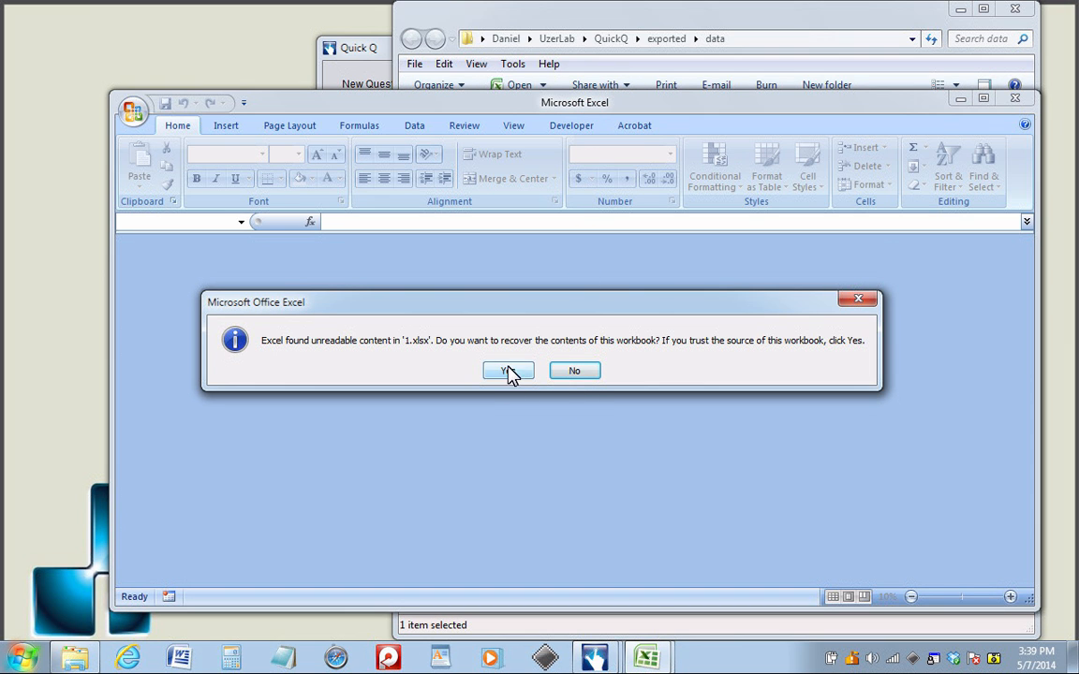
{"action": "left_click", "coordinate": [509, 371]}
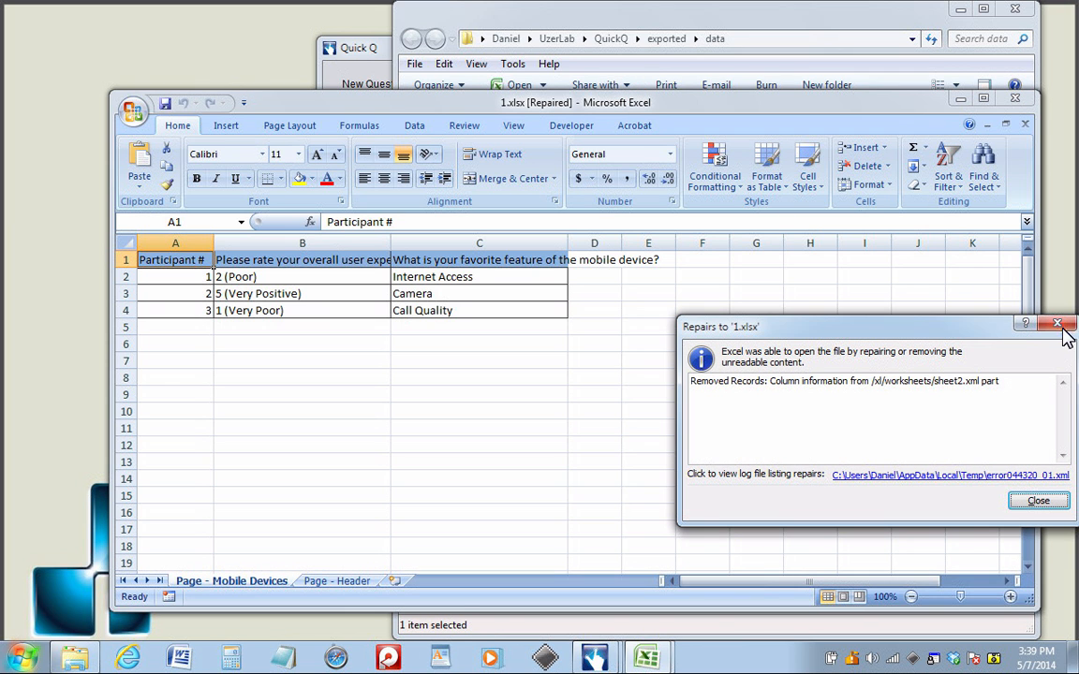
{"action": "left_click", "coordinate": [1059, 326]}
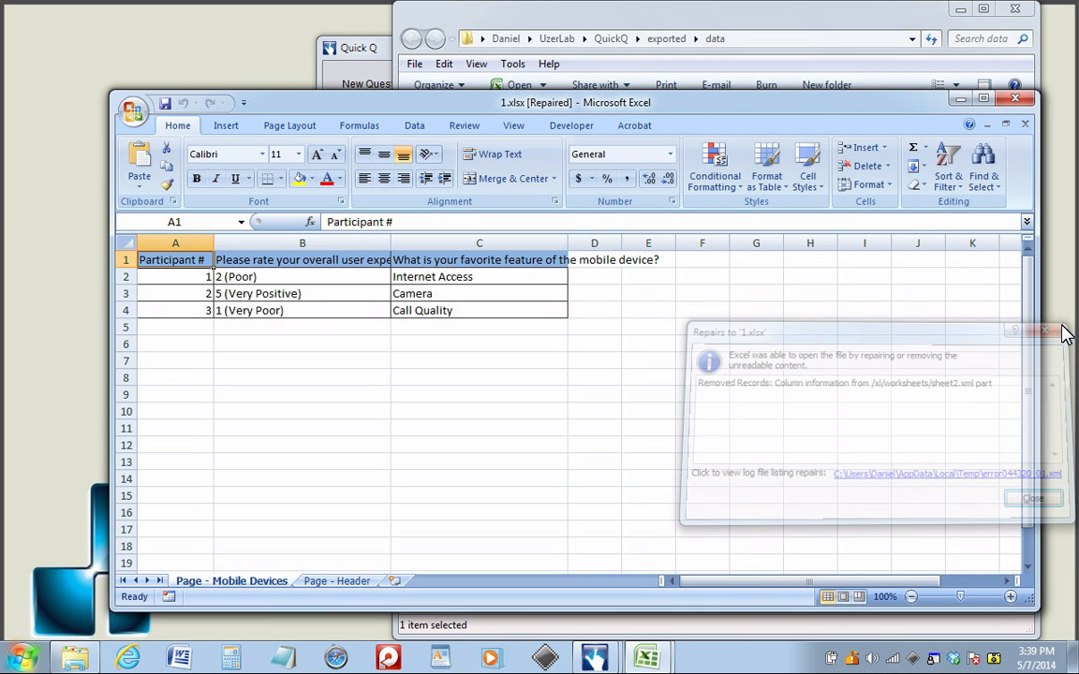
{"action": "double_click", "coordinate": [790, 108]}
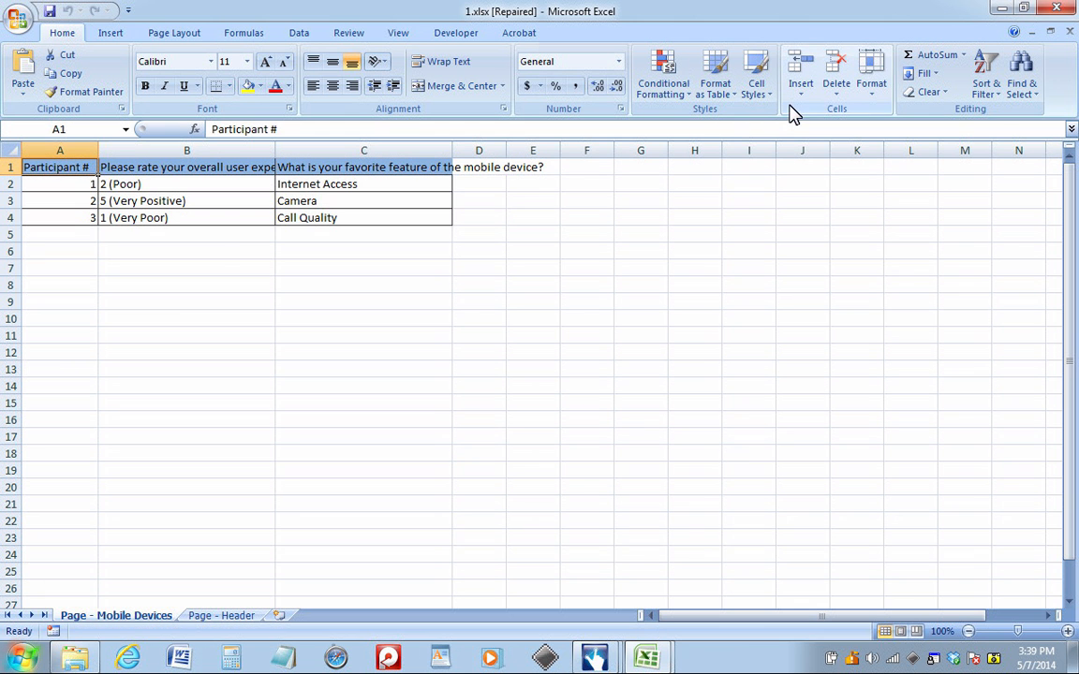
- Review the participants' answers on the Mobile Devices and Header sheets, widening column C to show its full question
{"action": "left_click", "coordinate": [70, 185]}
{"action": "left_click", "coordinate": [71, 201]}
{"action": "left_click", "coordinate": [71, 217]}
{"action": "left_click", "coordinate": [141, 183]}
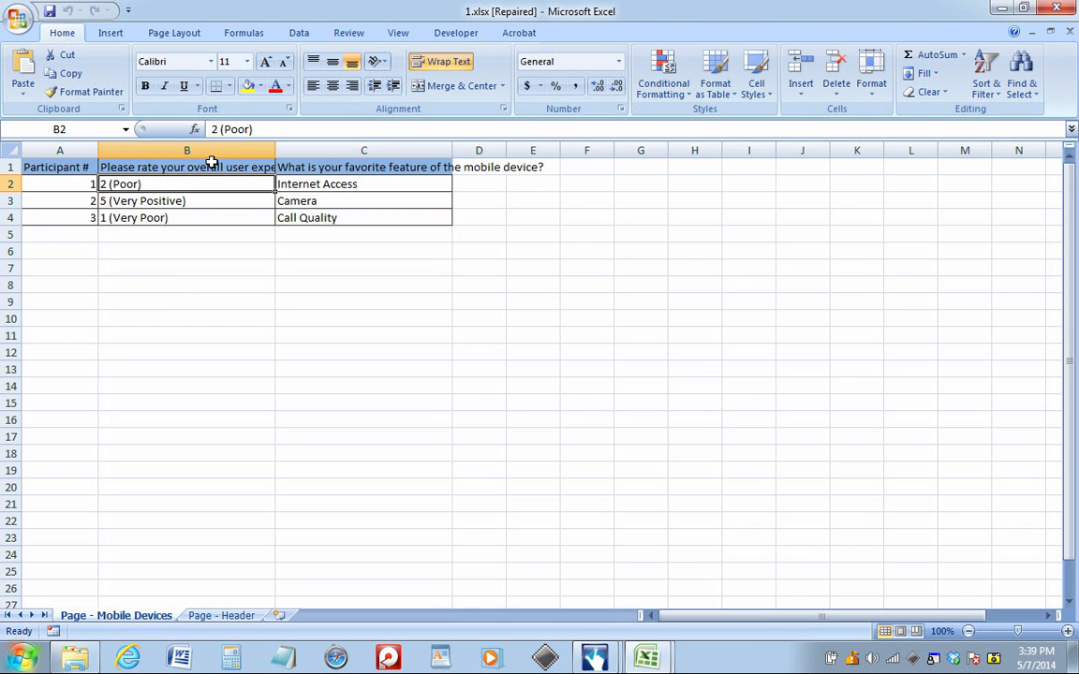
{"action": "left_click_drag", "start_coordinate": [451, 149], "coordinate": [569, 149]}
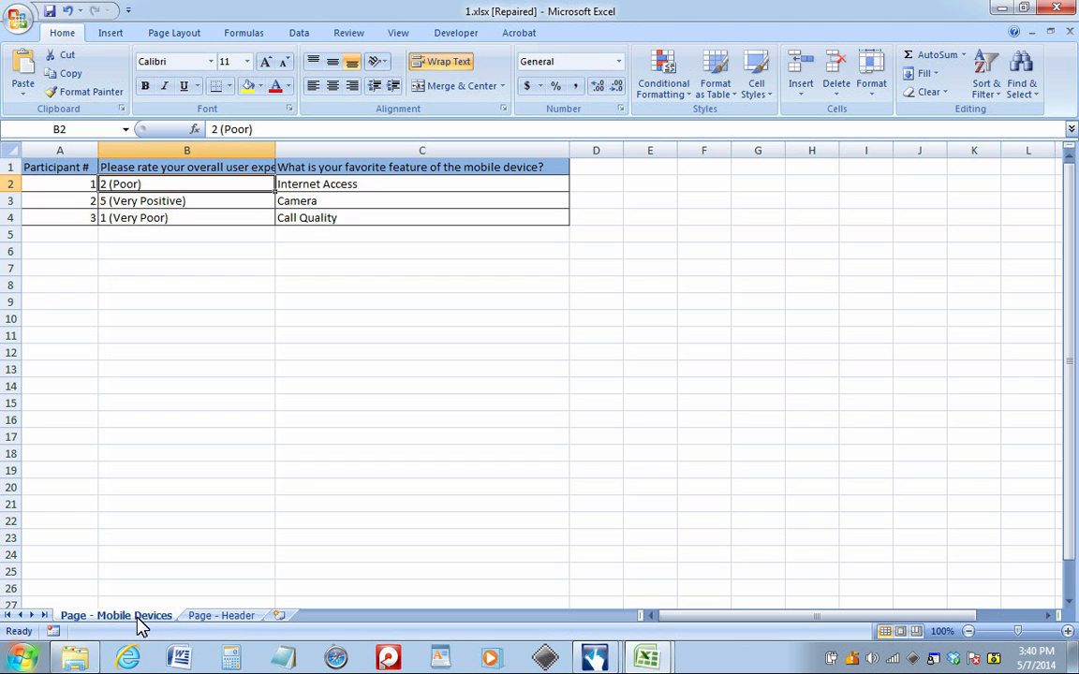
{"action": "left_click", "coordinate": [225, 616]}
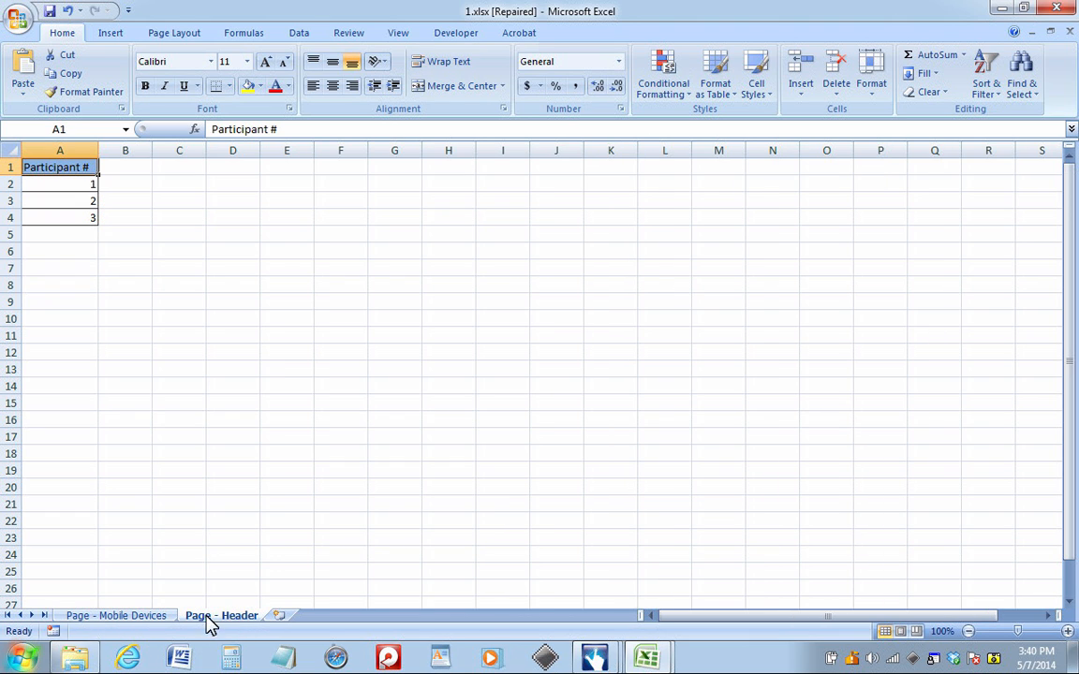
{"action": "left_click", "coordinate": [133, 618]}
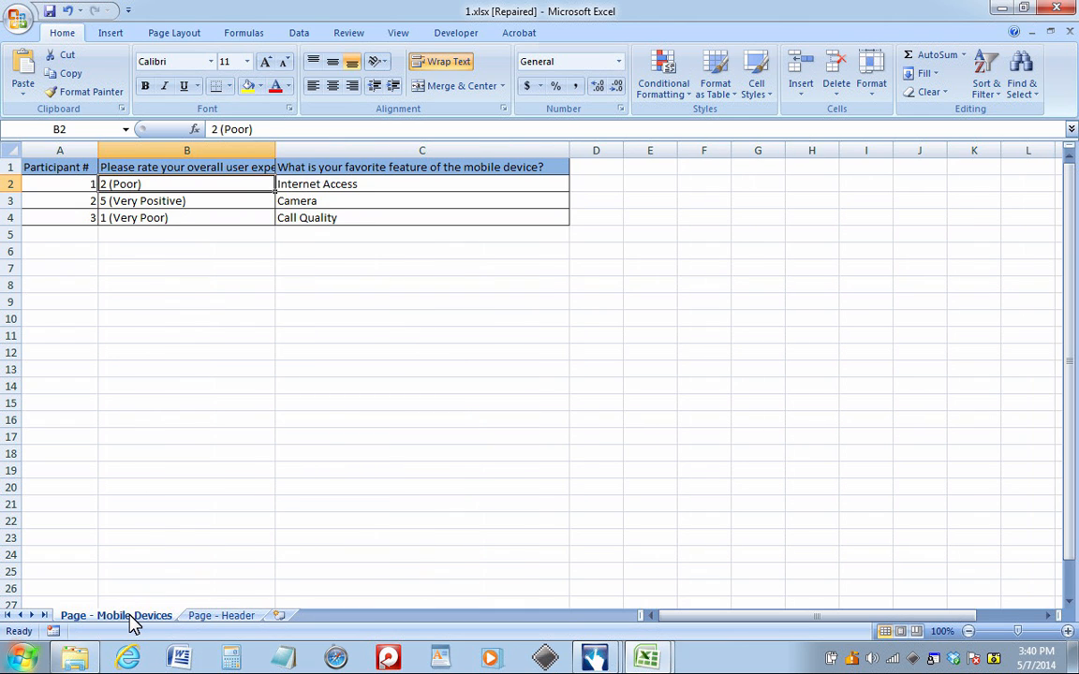
- Minimize the Excel workbook, close the exported data folder and return to the Quick Q window
{"action": "left_click", "coordinate": [1003, 10]}
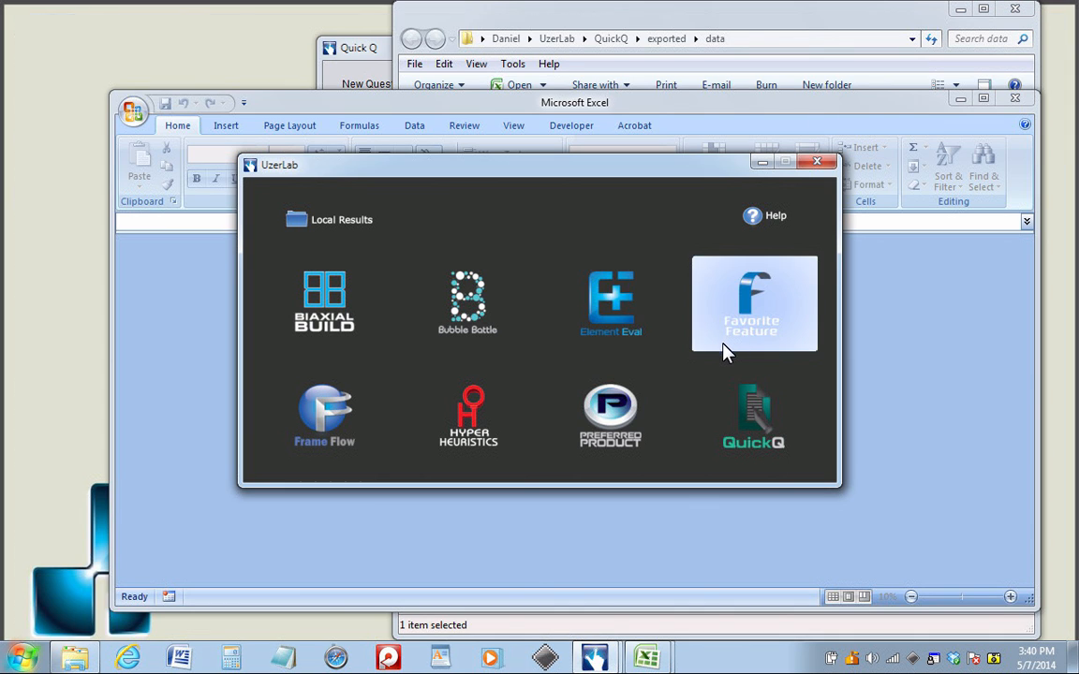
{"action": "left_click", "coordinate": [1010, 105]}
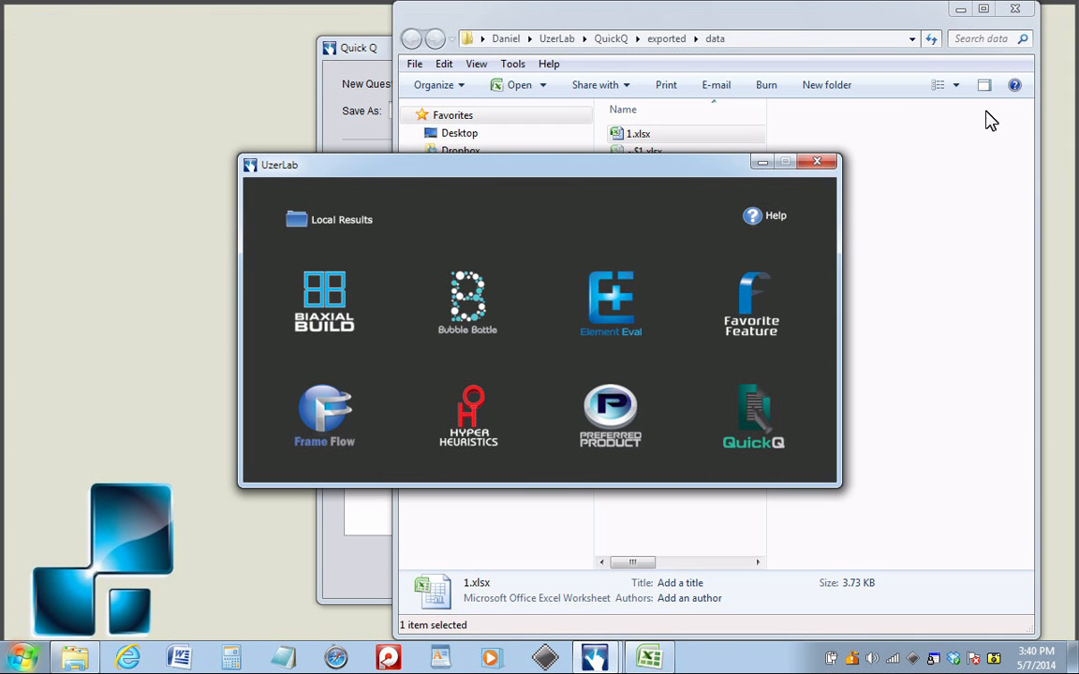
{"action": "left_click", "coordinate": [921, 26]}
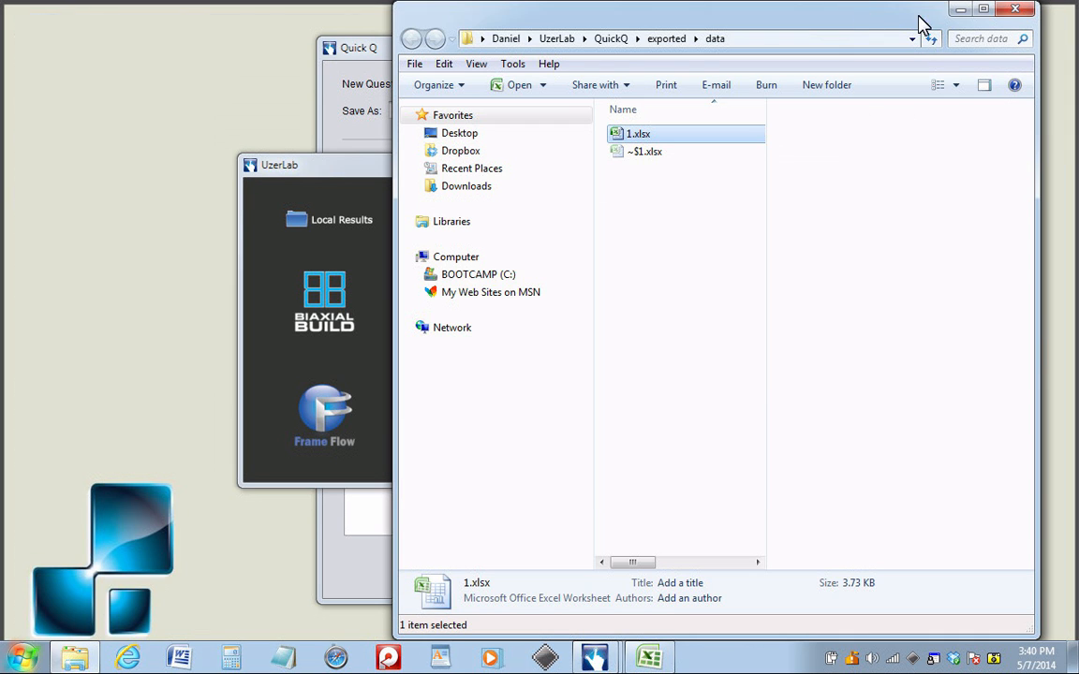
{"action": "left_click", "coordinate": [1014, 12]}
{"action": "left_click", "coordinate": [600, 58]}
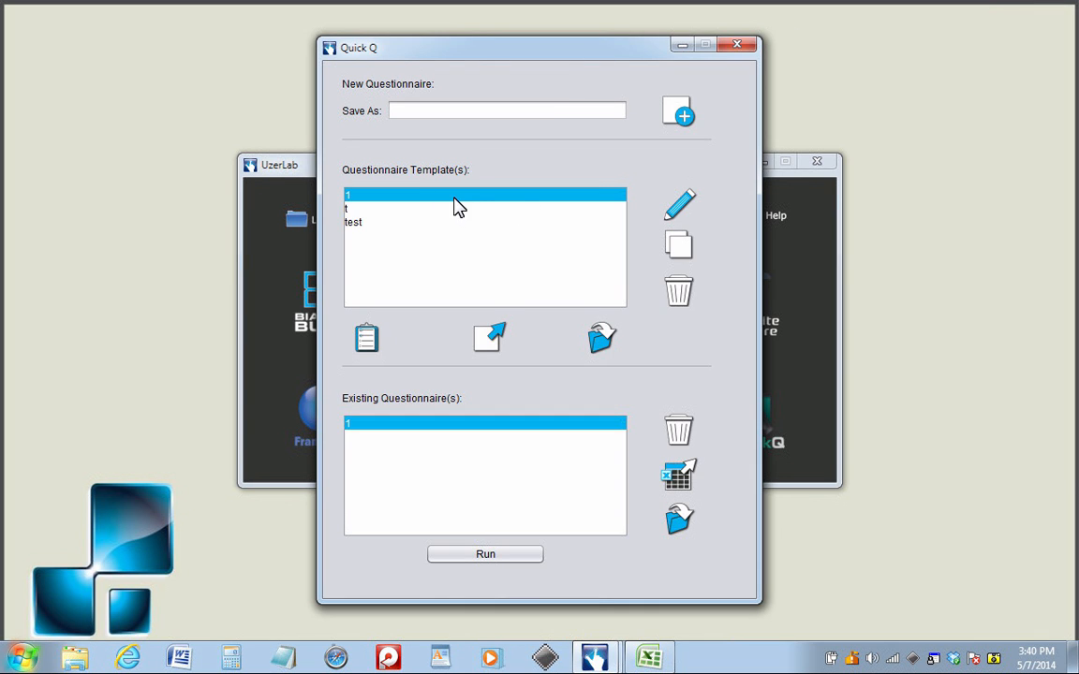
- Open template 1 for editing, accepting the loss of existing data, and move the image rating question below the favorite feature question
{"action": "left_click", "coordinate": [694, 202]}
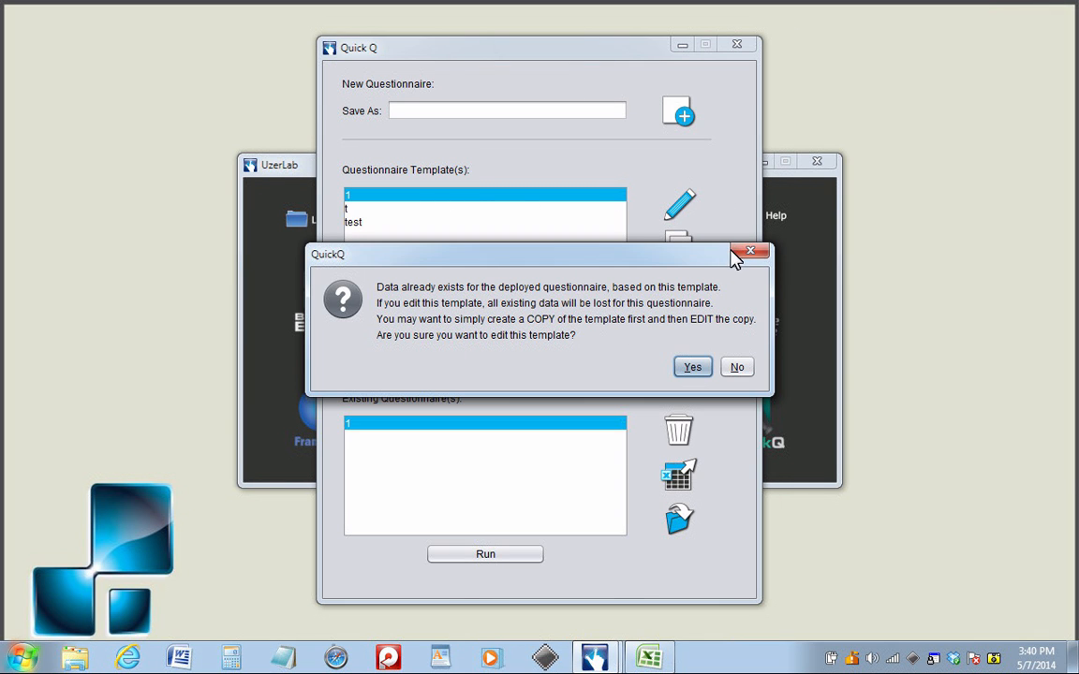
{"action": "left_click", "coordinate": [693, 368]}
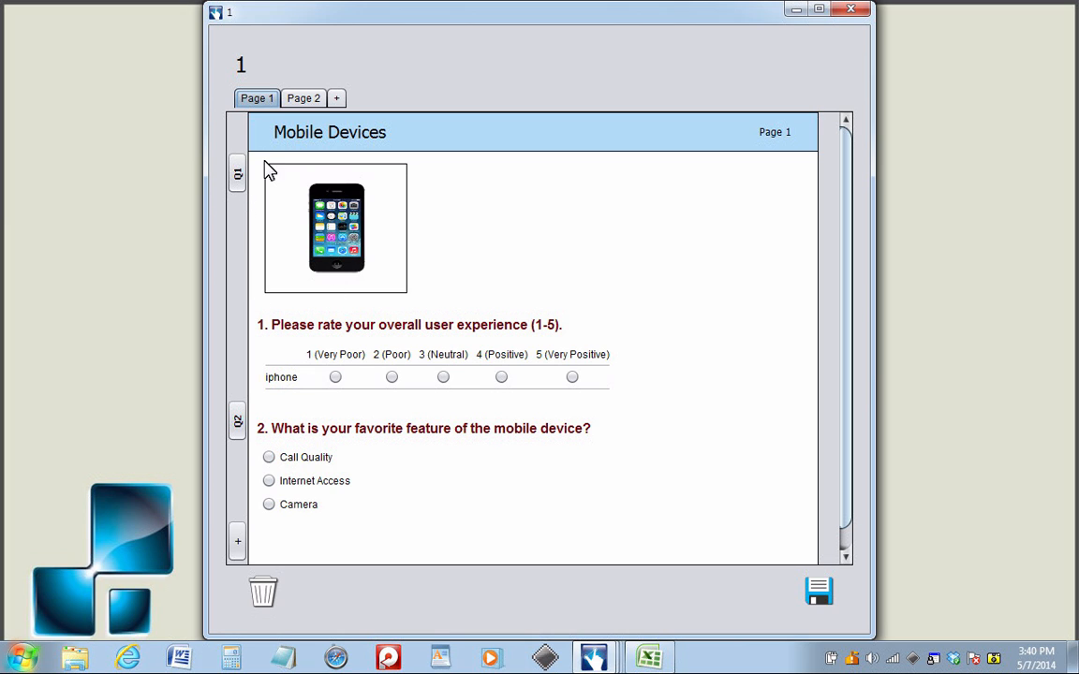
{"action": "left_click_drag", "start_coordinate": [238, 176], "coordinate": [243, 471]}
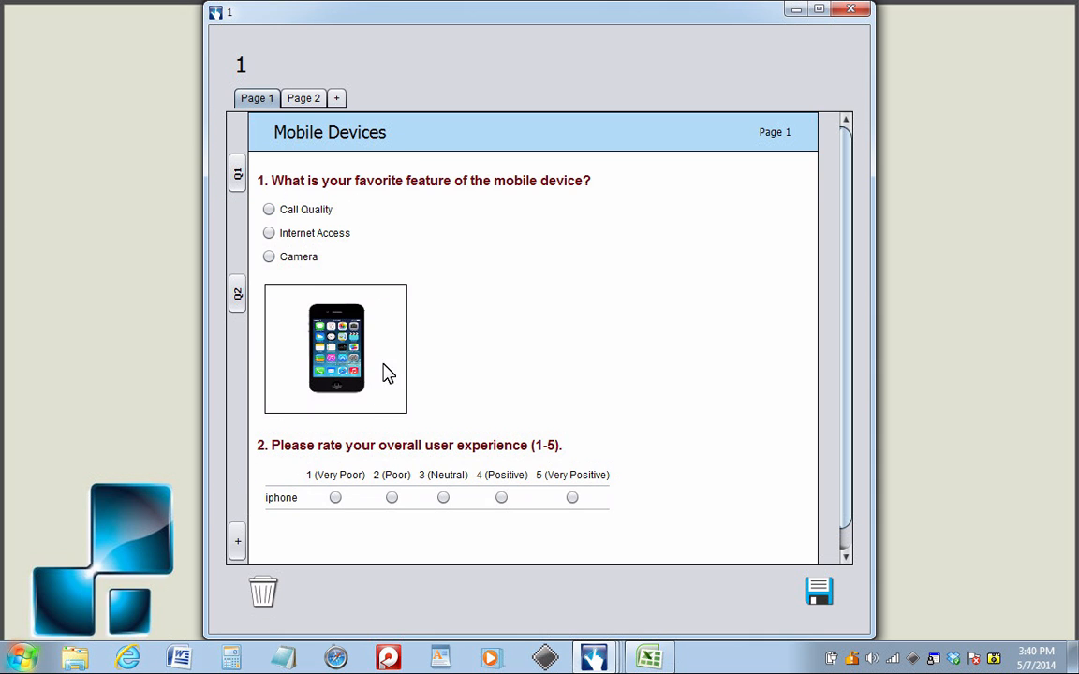
- Change the header of page 2 to H2
{"action": "left_click", "coordinate": [309, 98]}
{"action": "left_click_drag", "start_coordinate": [337, 132], "coordinate": [288, 130]}
{"action": "type", "text": "1"}
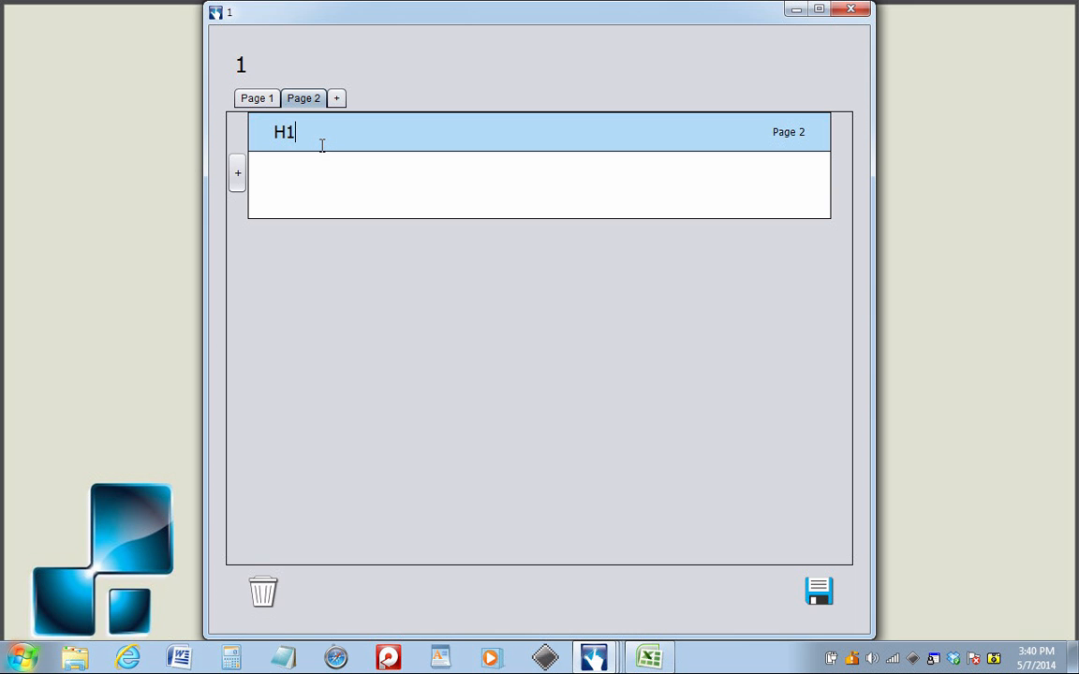
- Move the Mobile Devices page behind the H2 page and switch between both pages to check their order
{"action": "left_click", "coordinate": [257, 98]}
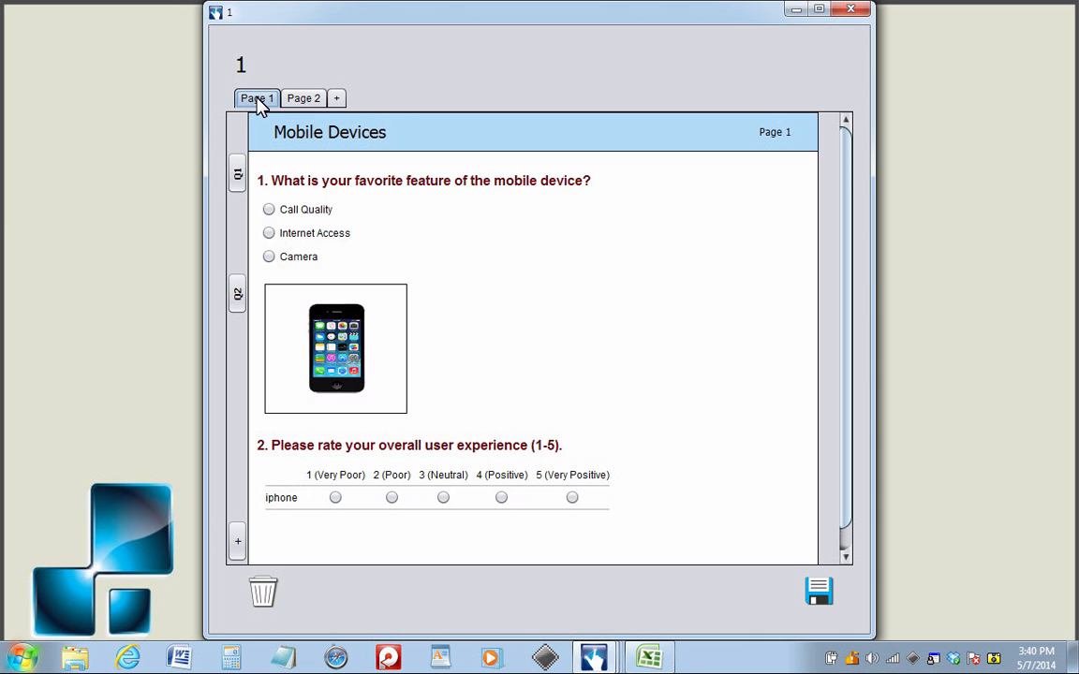
{"action": "left_click", "coordinate": [338, 101]}
{"action": "left_click", "coordinate": [304, 102]}
{"action": "left_click", "coordinate": [258, 99]}
{"action": "left_click", "coordinate": [301, 98]}
{"action": "left_click", "coordinate": [264, 99]}
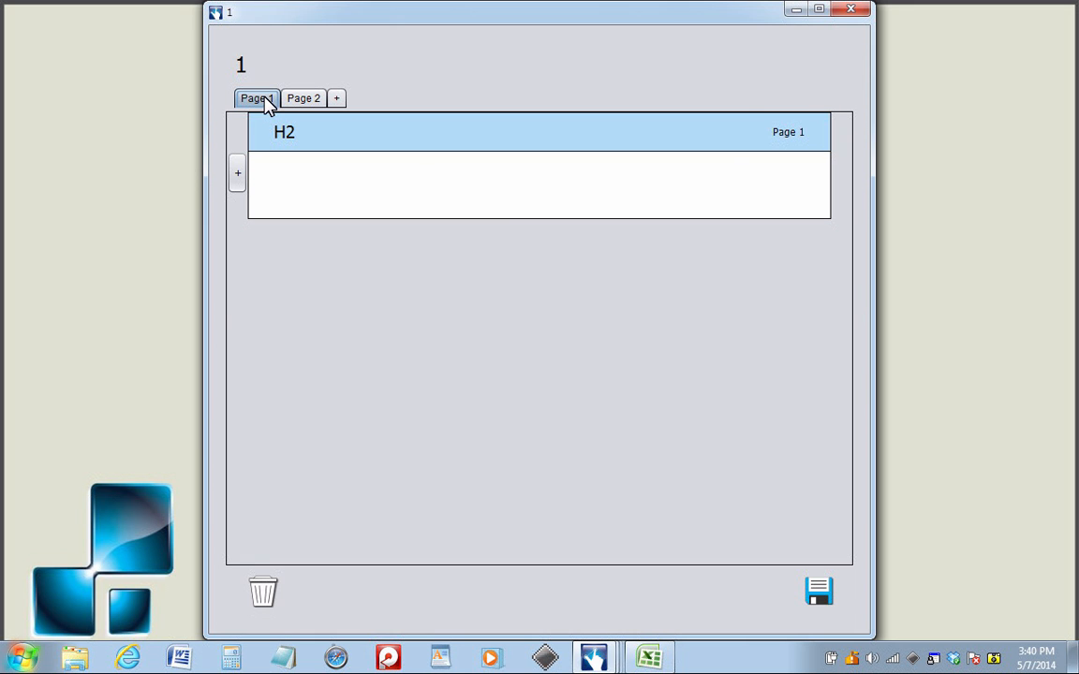